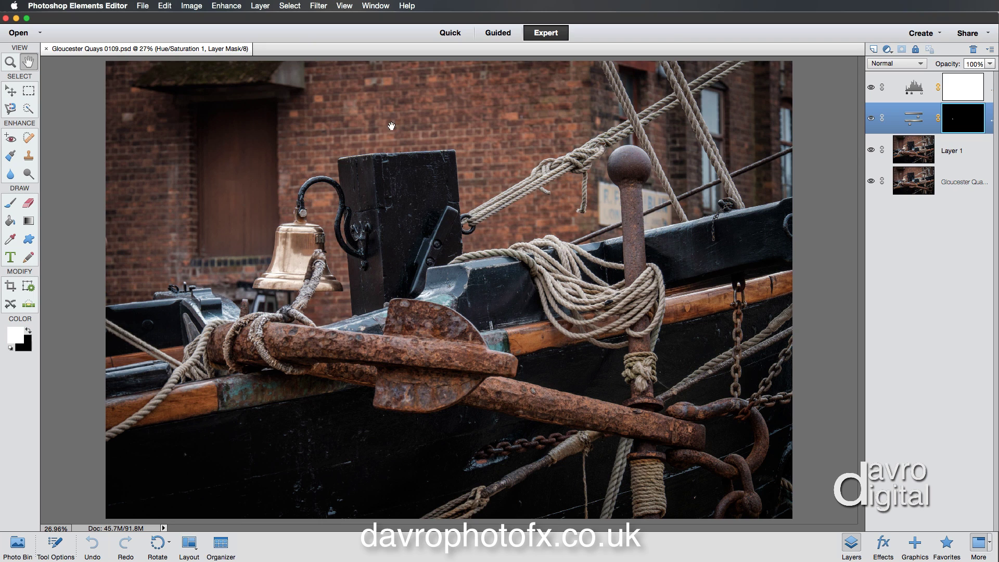
# - Check the layered photo's pixel dimensions, document size and resolution in the Image Size settings without changing them
pyautogui.click(188, 6)
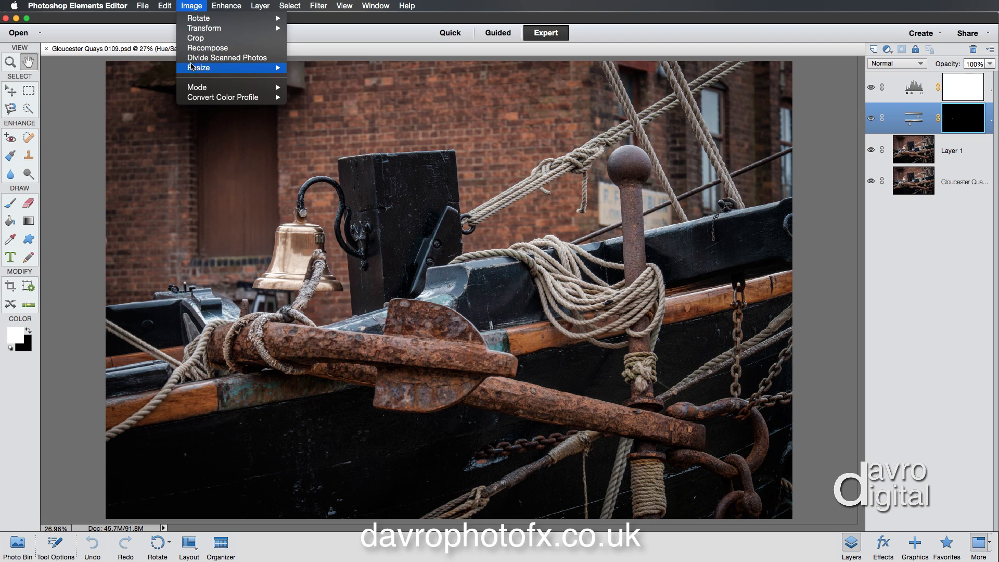
pyautogui.moveTo(192, 69)
pyautogui.click(318, 68)
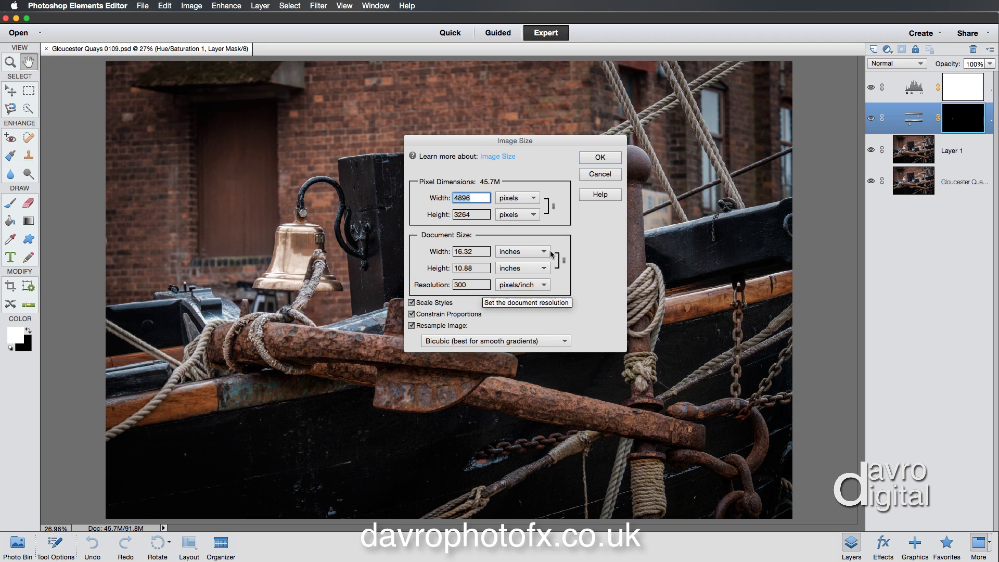
pyautogui.click(587, 176)
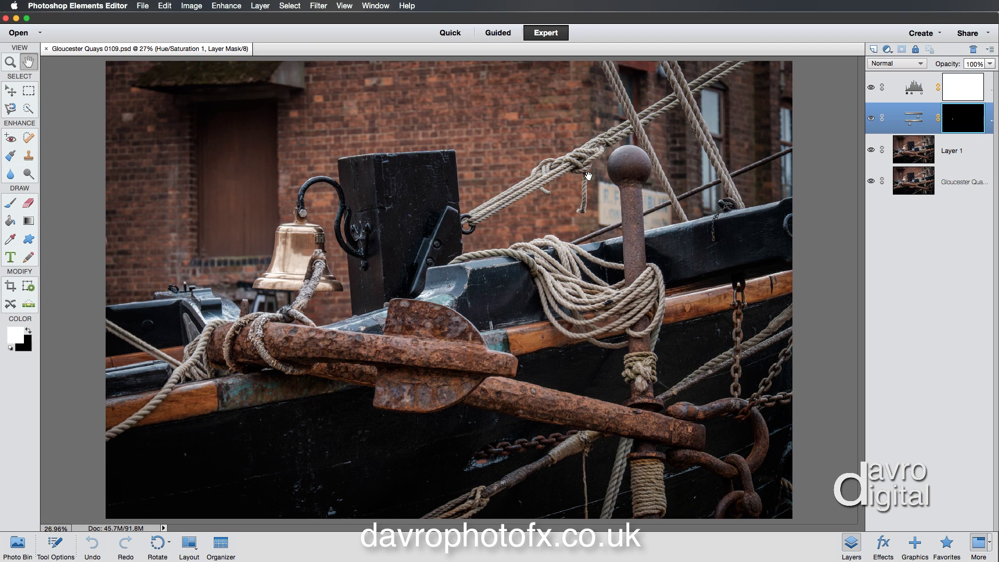
# - Duplicate the photo with merged layers only under the name Gloucester Quays, and close the original Gloucester Quays 0109.psd
pyautogui.click(144, 7)
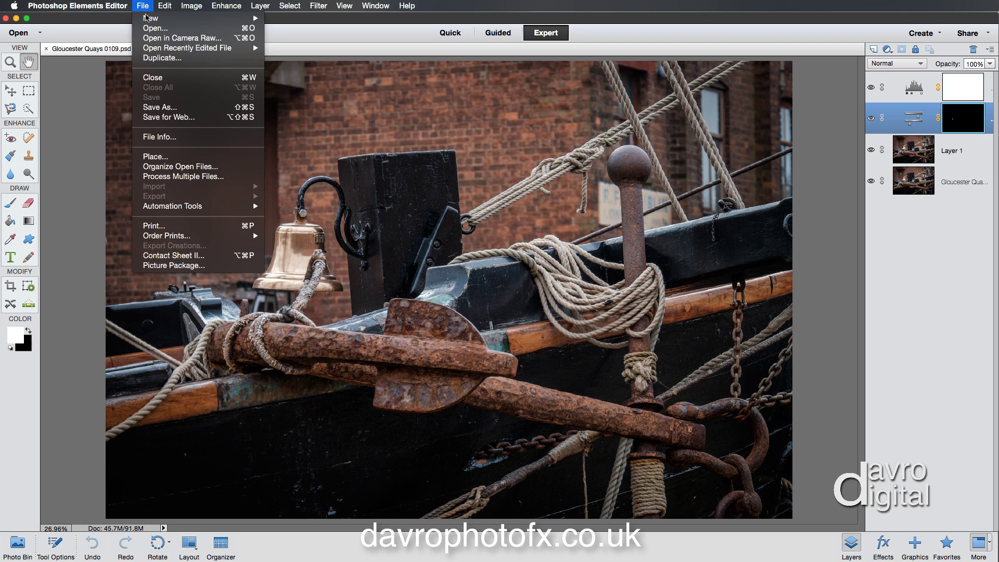
pyautogui.click(149, 58)
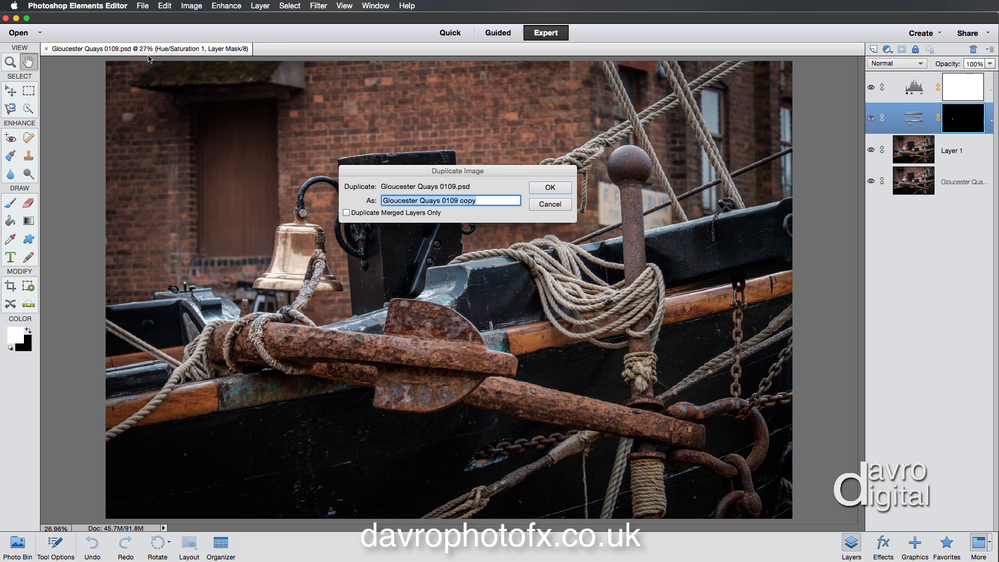
pyautogui.click(443, 200)
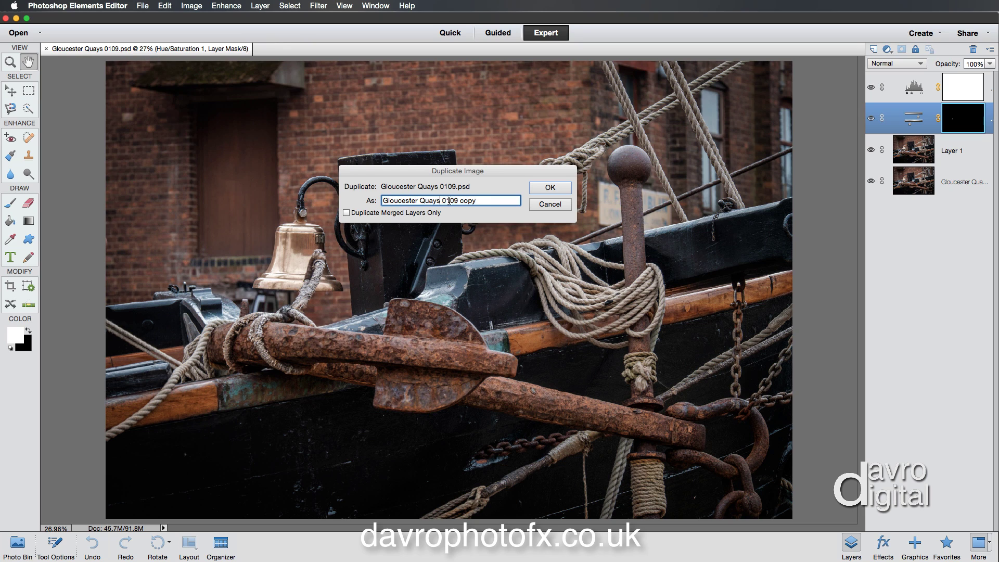
pyautogui.moveTo(442, 200); pyautogui.dragTo(487, 200)
pyautogui.press('BackSpace')
pyautogui.click(357, 214)
pyautogui.click(546, 189)
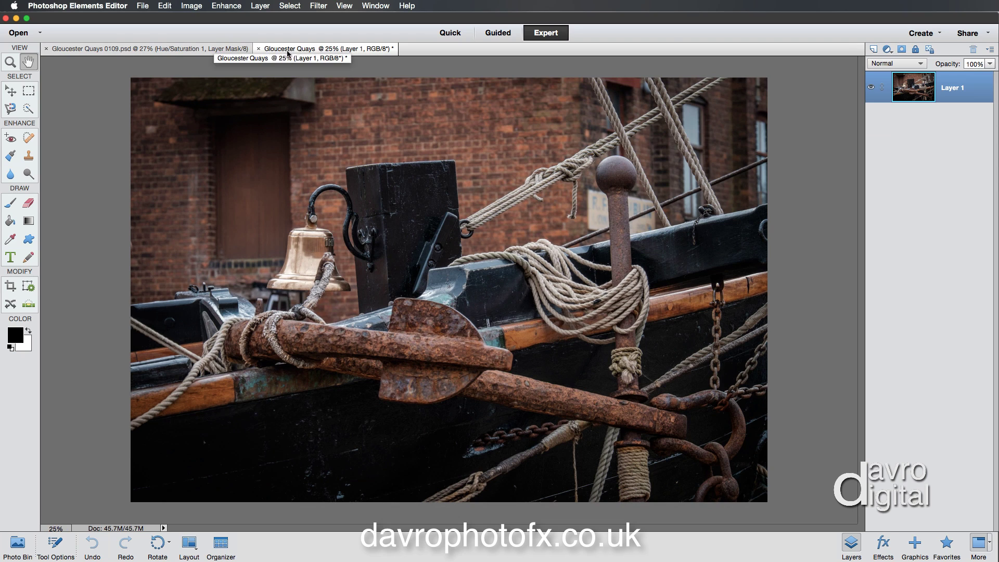
pyautogui.click(212, 49)
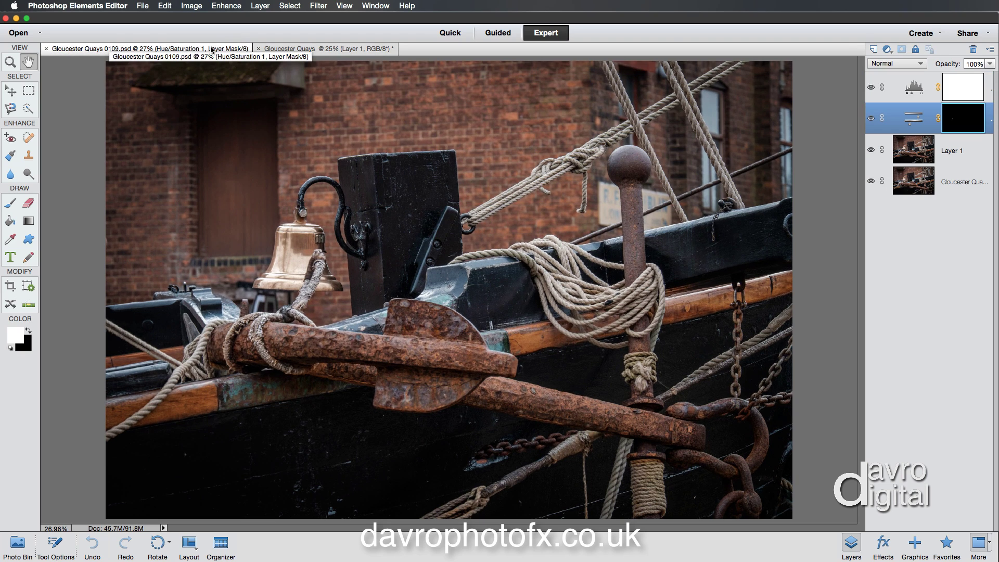
pyautogui.click(46, 48)
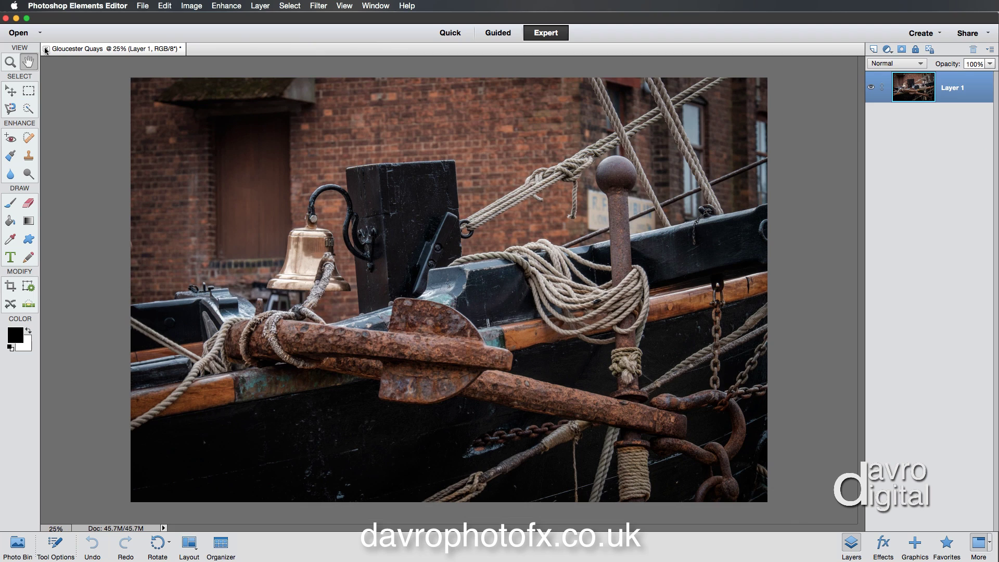
# - Resize the merged copy to a document width of 10.2 inches with proportions constrained and Bicubic resampling
pyautogui.click(181, 7)
pyautogui.moveTo(188, 68)
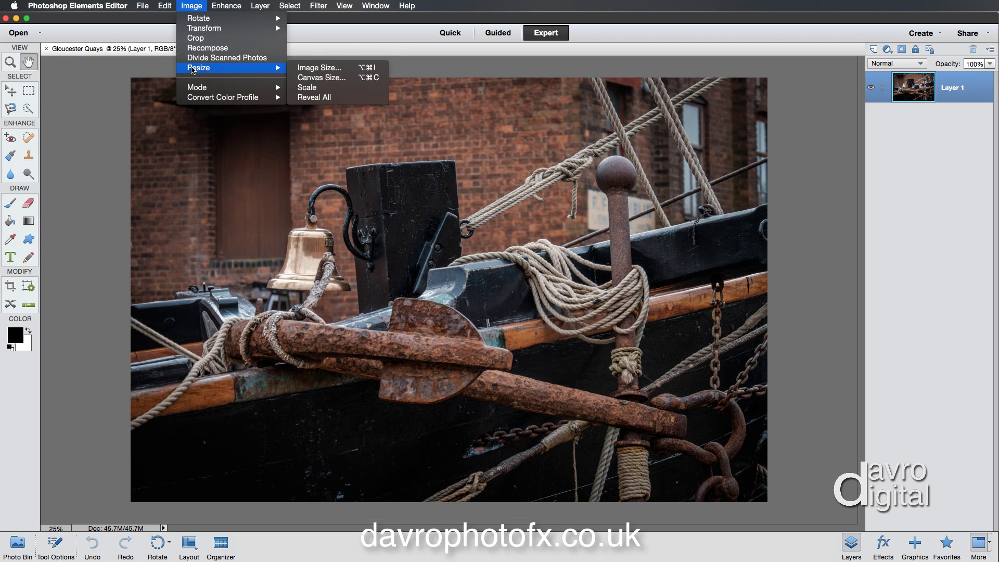
pyautogui.click(313, 69)
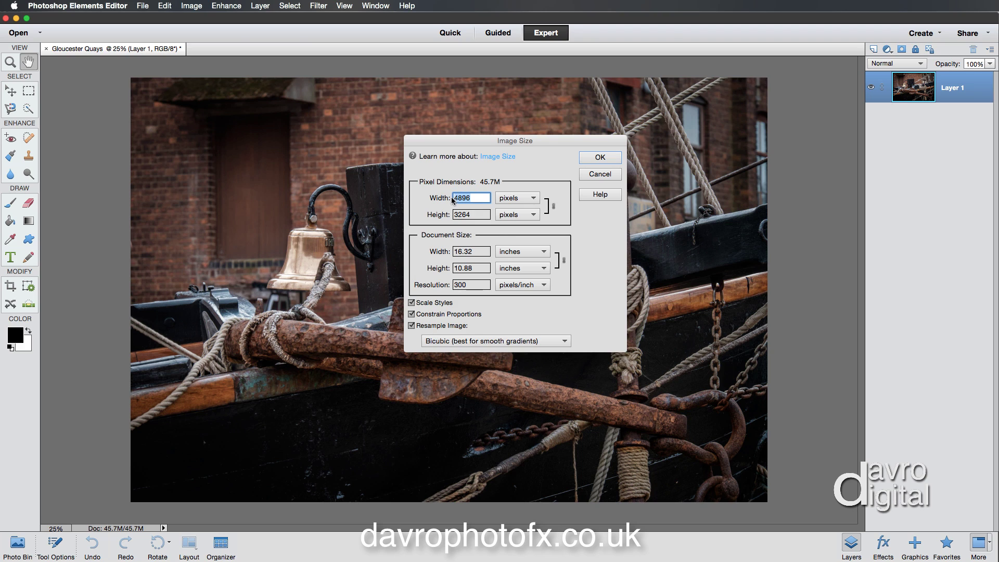
pyautogui.click(471, 252)
pyautogui.doubleClick(471, 252)
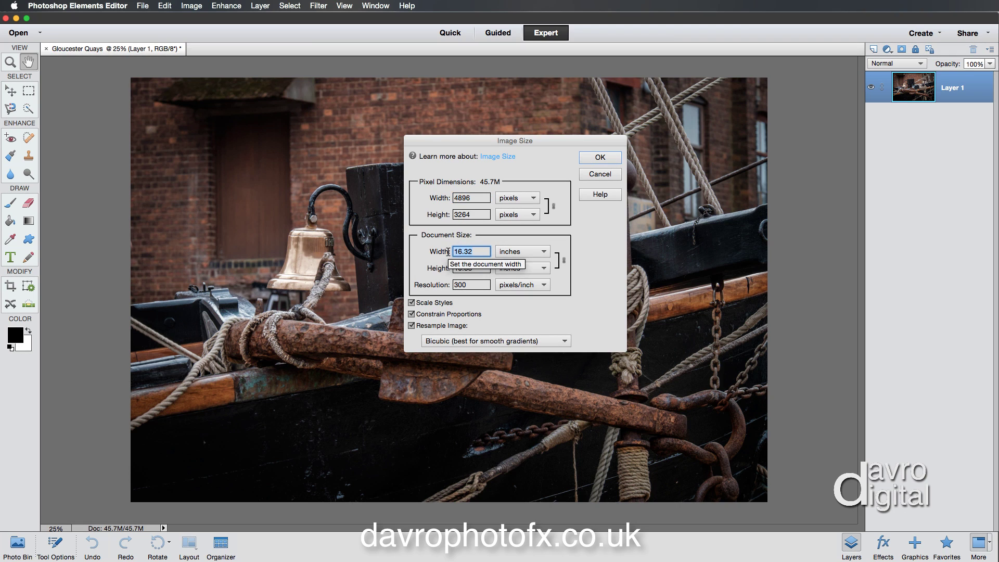
pyautogui.write('10.2')
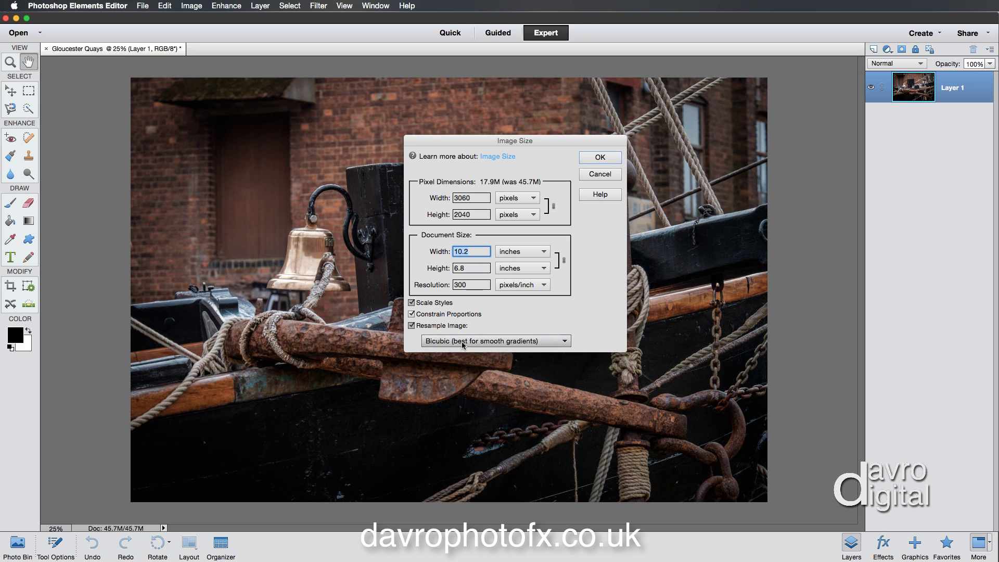
pyautogui.click(489, 343)
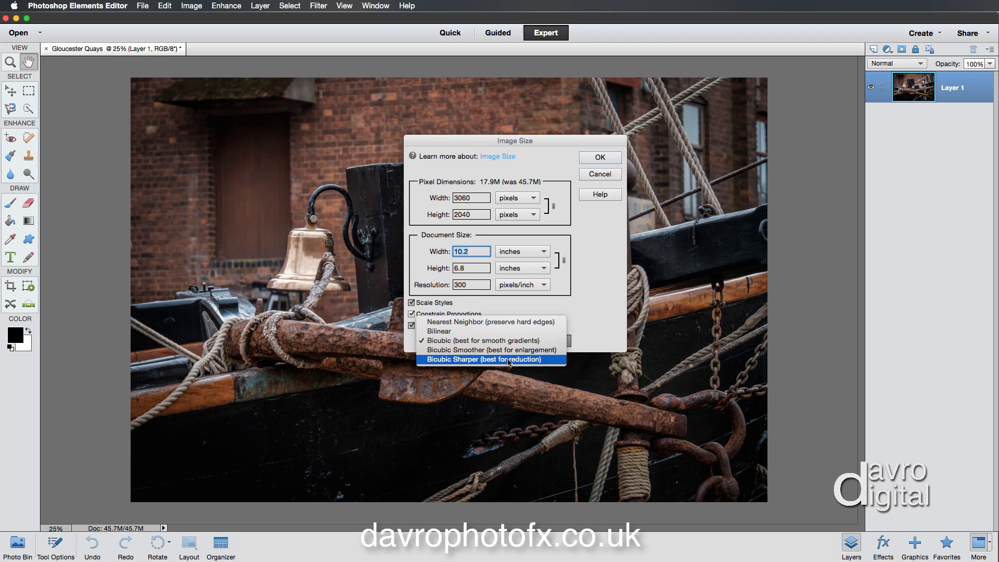
pyautogui.click(555, 343)
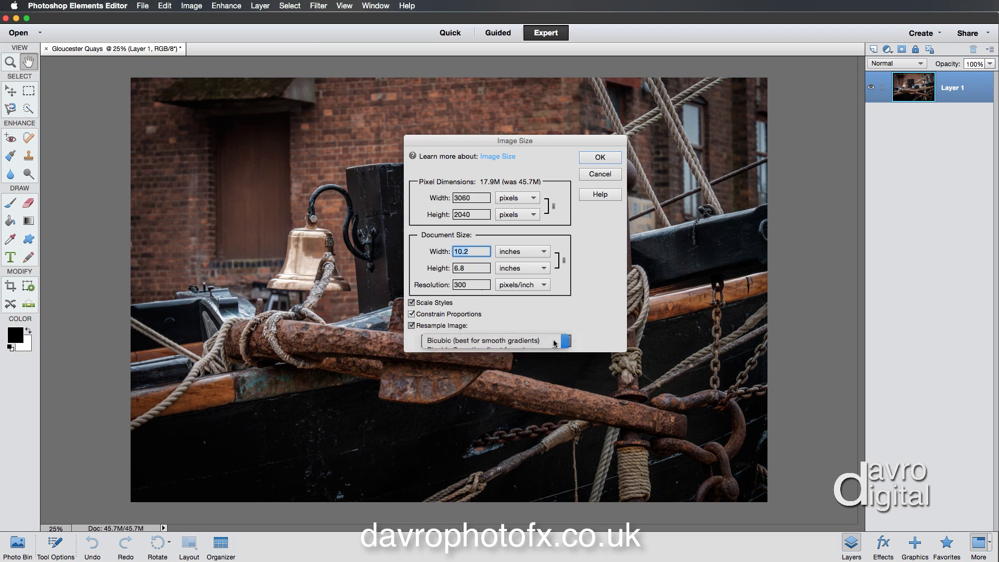
pyautogui.click(605, 158)
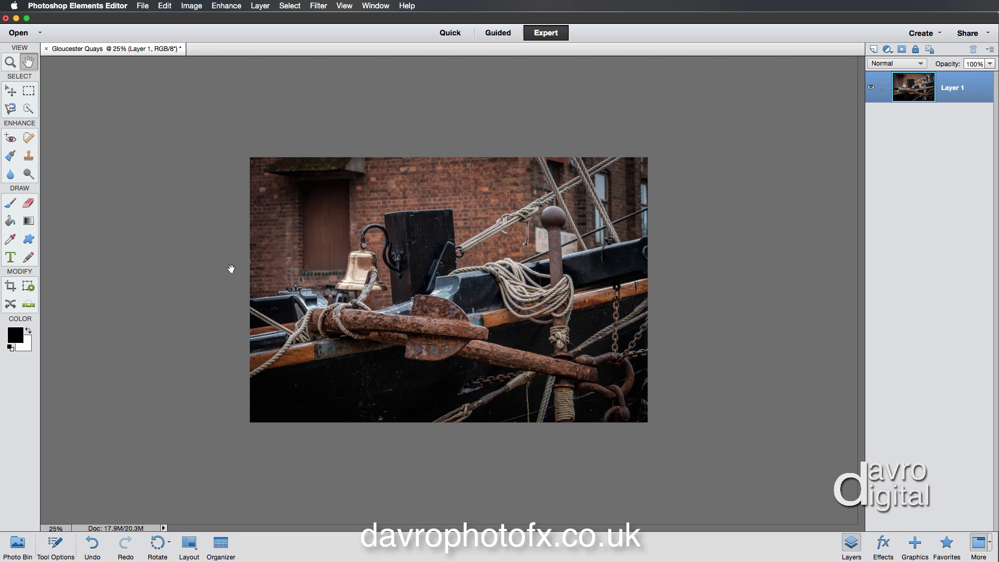
# - Duplicate Layer 1 and set the blend mode of the copy to Overlay
pyautogui.press('super+0')
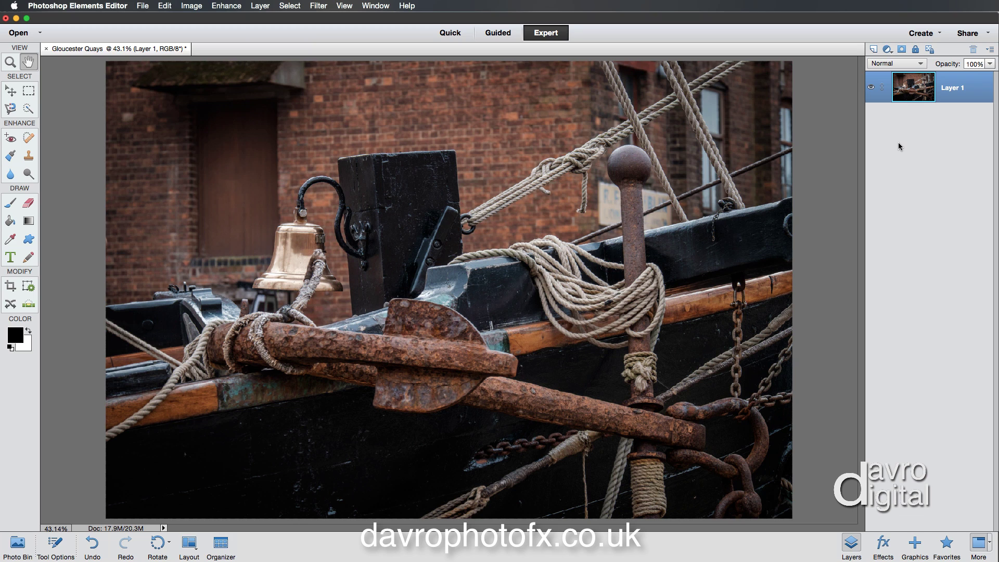
pyautogui.press('super+j')
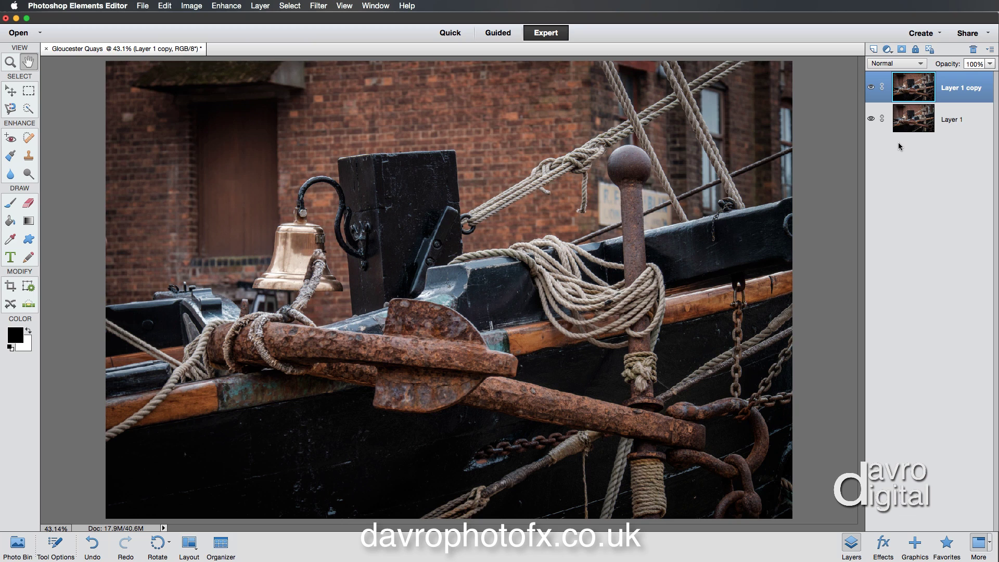
pyautogui.click(895, 64)
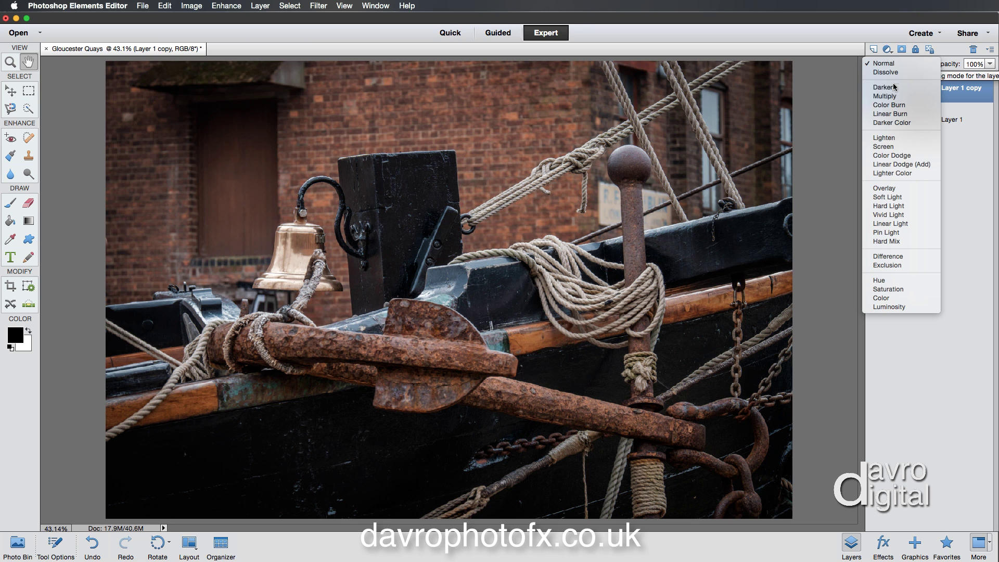
pyautogui.click(895, 188)
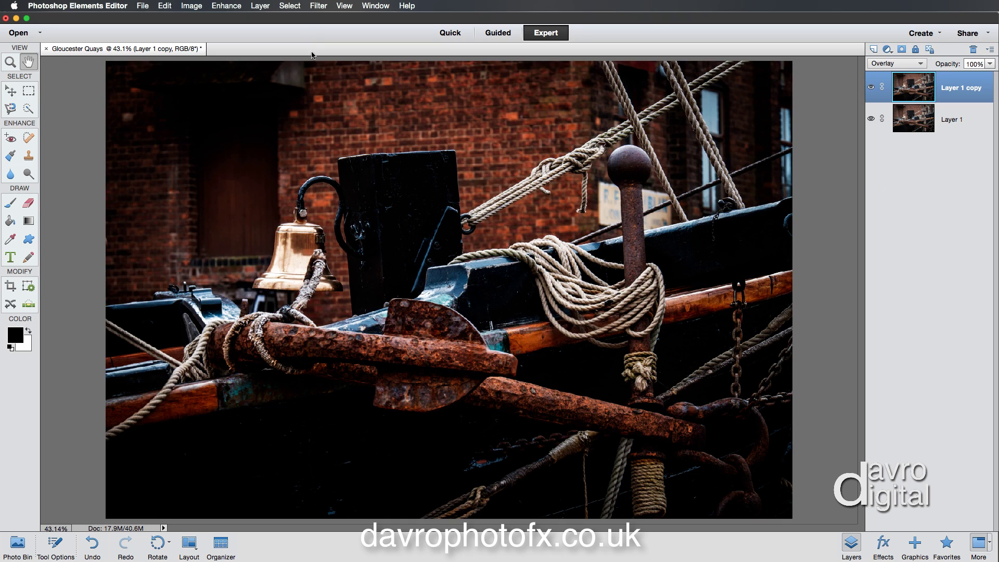
# - Apply a High Pass filter with a 4.6-pixel radius to Layer 1 copy, and compare the photo with and without that layer
pyautogui.click(318, 6)
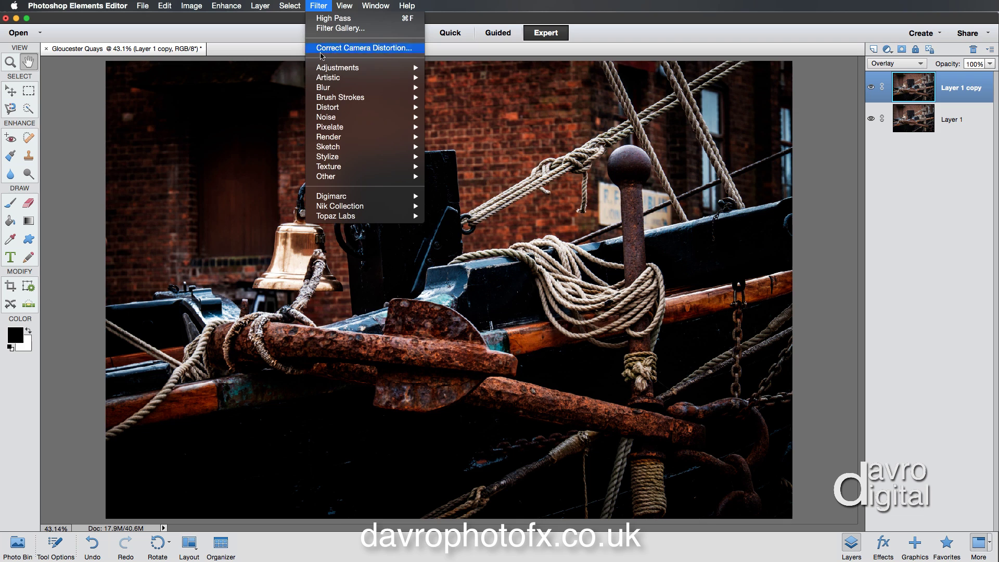
pyautogui.moveTo(333, 178)
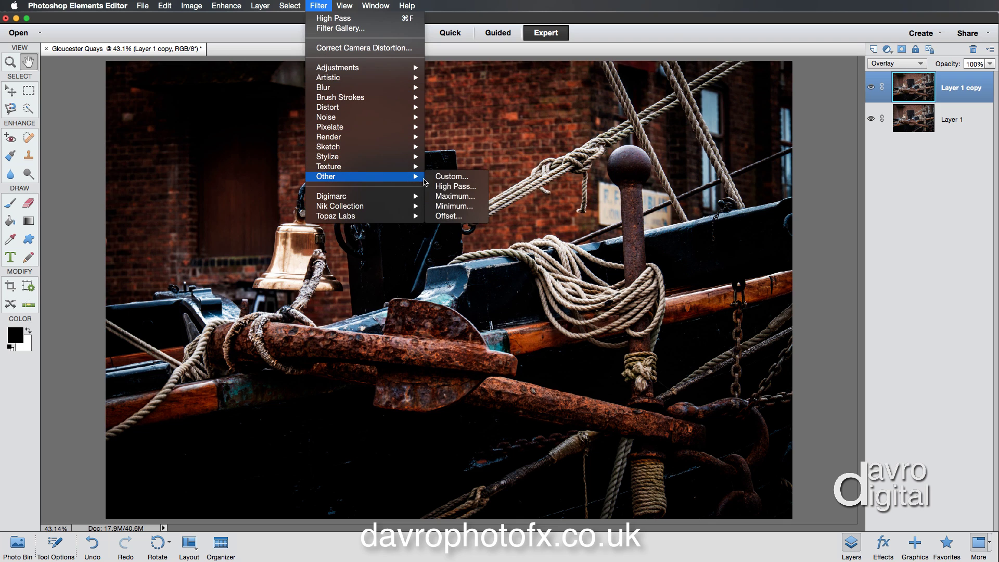
pyautogui.click(441, 187)
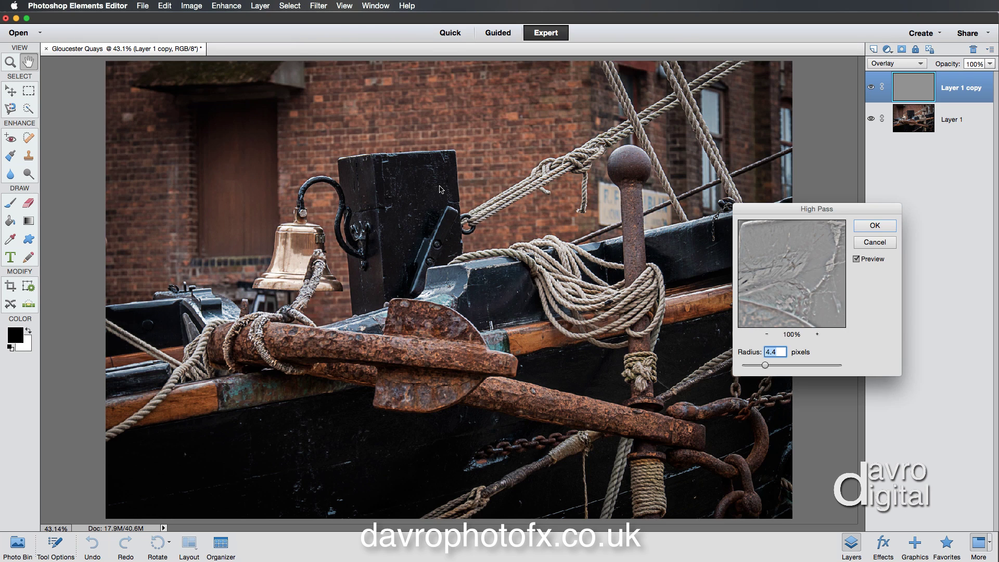
pyautogui.moveTo(765, 366); pyautogui.dragTo(736, 366)
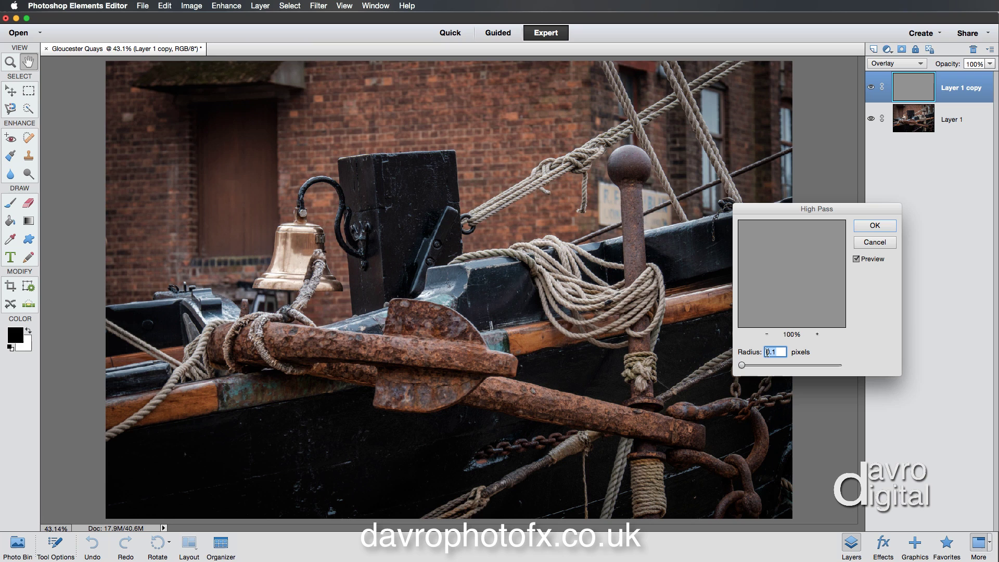
pyautogui.moveTo(742, 366); pyautogui.dragTo(762, 368)
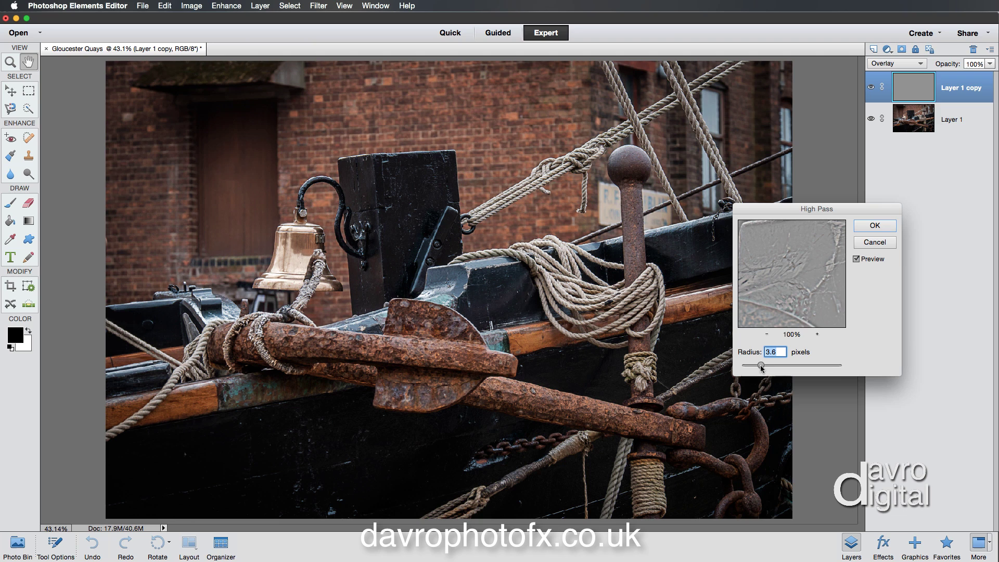
pyautogui.click(856, 259)
pyautogui.click(856, 259)
pyautogui.click(857, 259)
pyautogui.click(856, 259)
pyautogui.moveTo(762, 366); pyautogui.dragTo(766, 365)
pyautogui.click(871, 227)
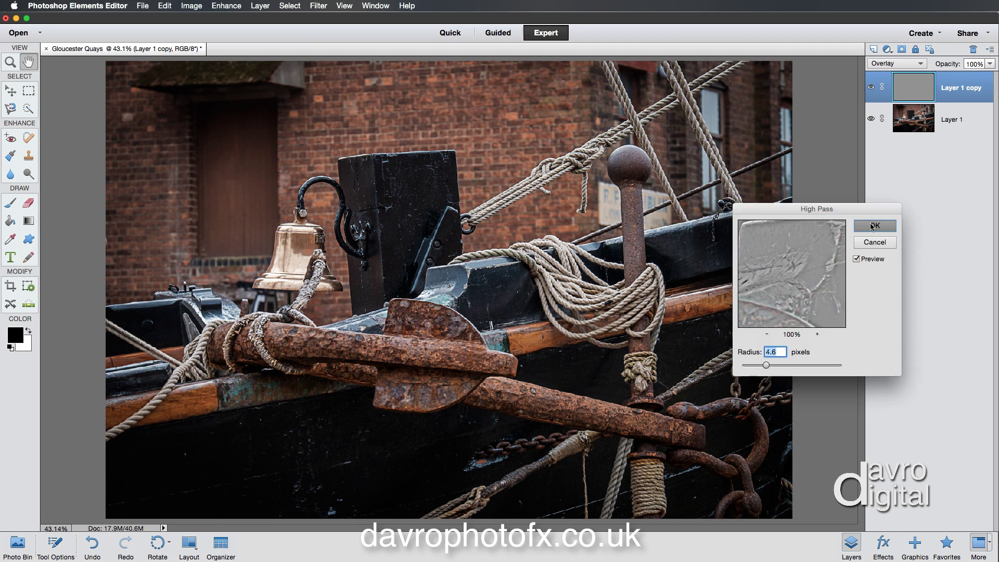
pyautogui.click(869, 88)
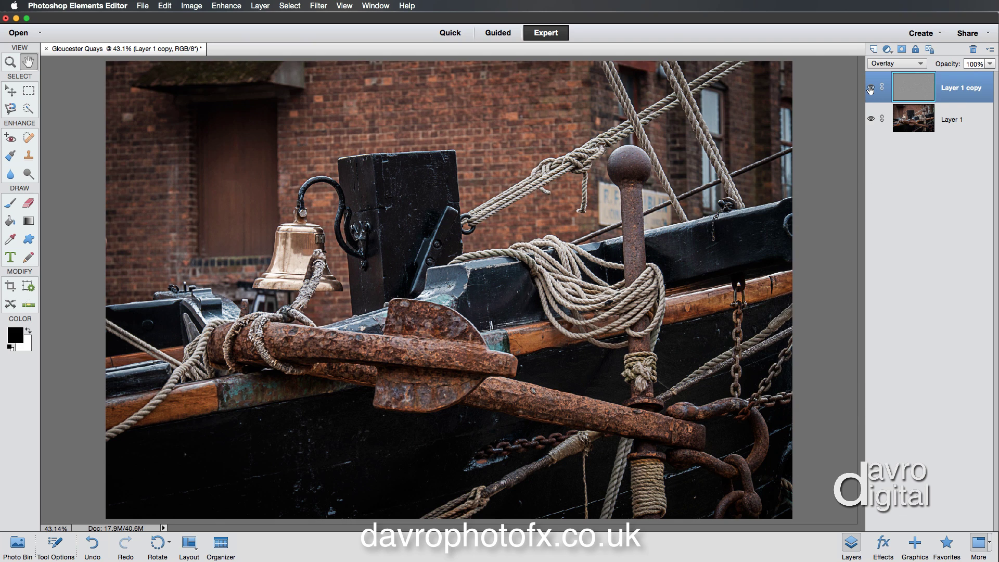
pyautogui.click(870, 89)
# - Compare the Hard Light and Overlay blend modes on Layer 1 copy, ending on Overlay with the layer's opacity at 100%
pyautogui.click(891, 64)
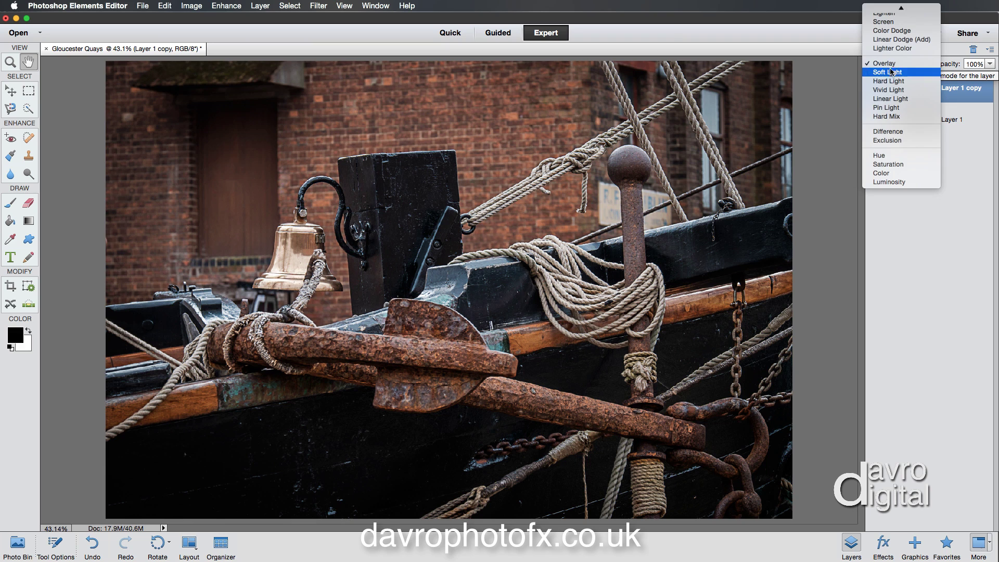
pyautogui.click(890, 81)
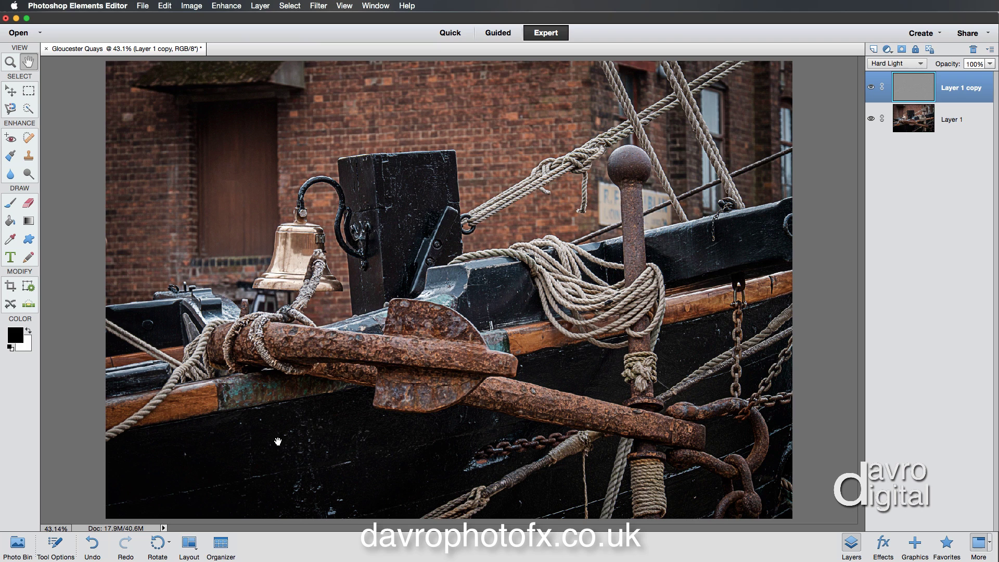
pyautogui.click(890, 63)
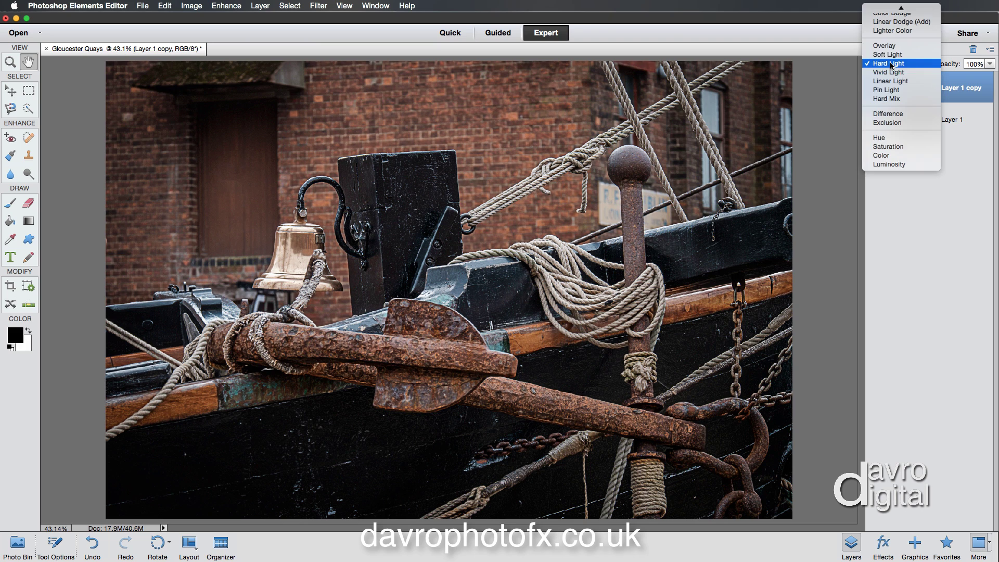
pyautogui.click(891, 46)
pyautogui.click(901, 64)
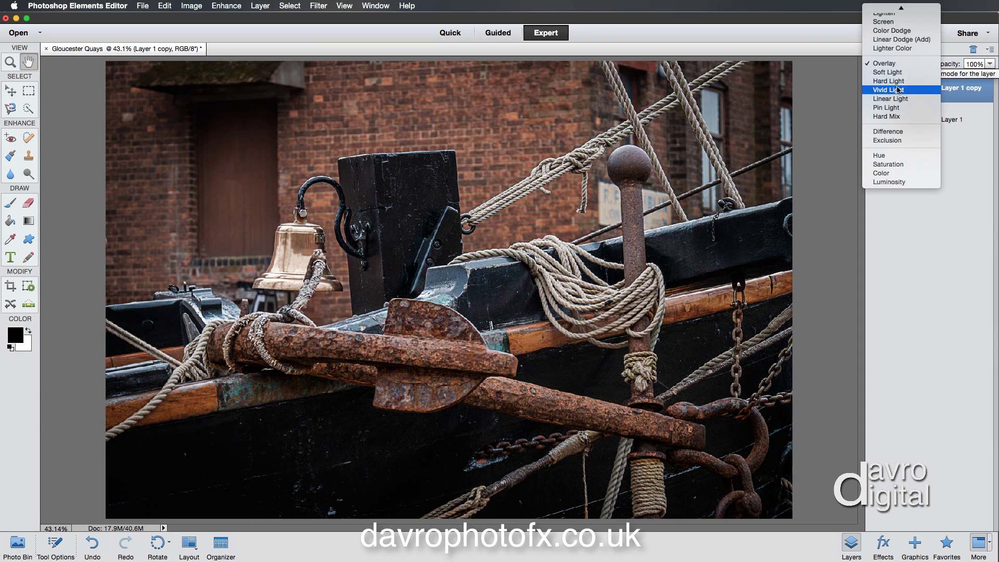
pyautogui.click(900, 80)
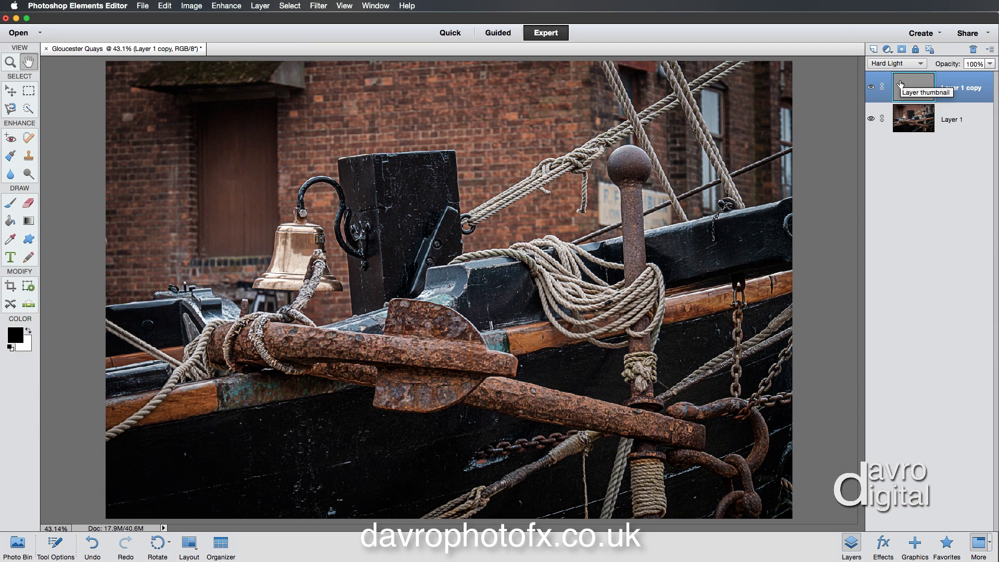
pyautogui.click(898, 64)
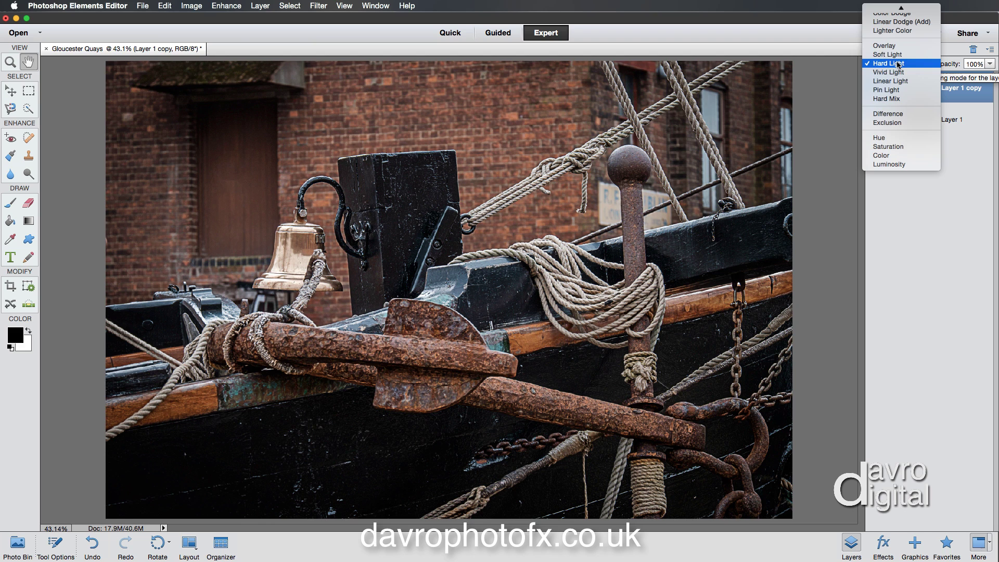
pyautogui.click(897, 46)
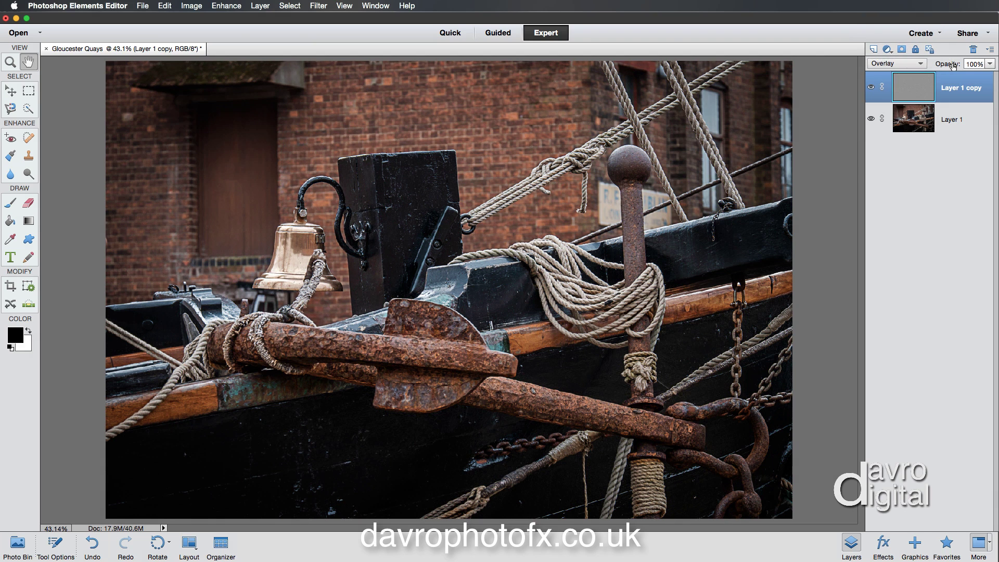
pyautogui.moveTo(950, 65); pyautogui.dragTo(964, 67)
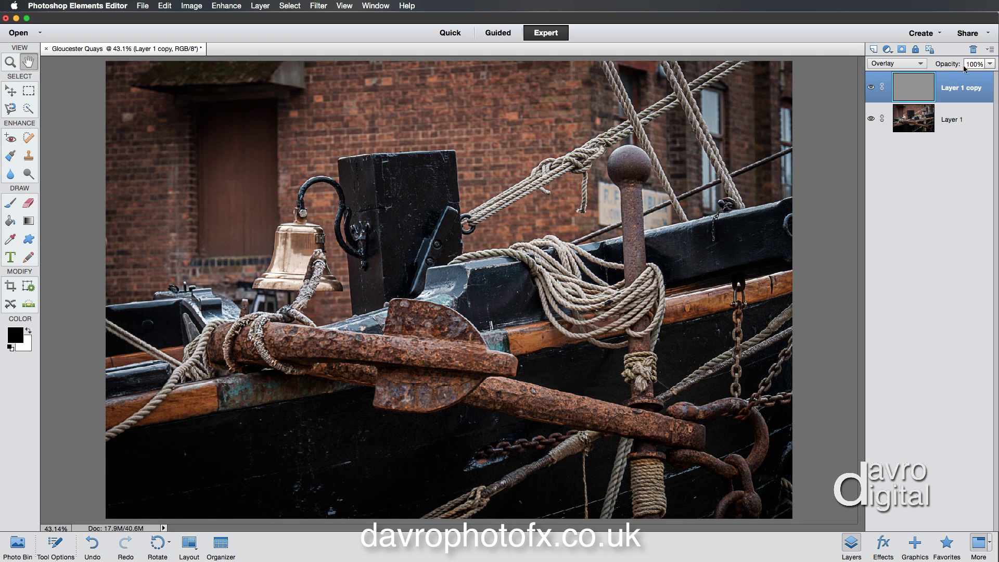
# - Compare the Soft Light, Overlay and Hard Light blend modes on Layer 1 copy, ending on Overlay
pyautogui.click(906, 65)
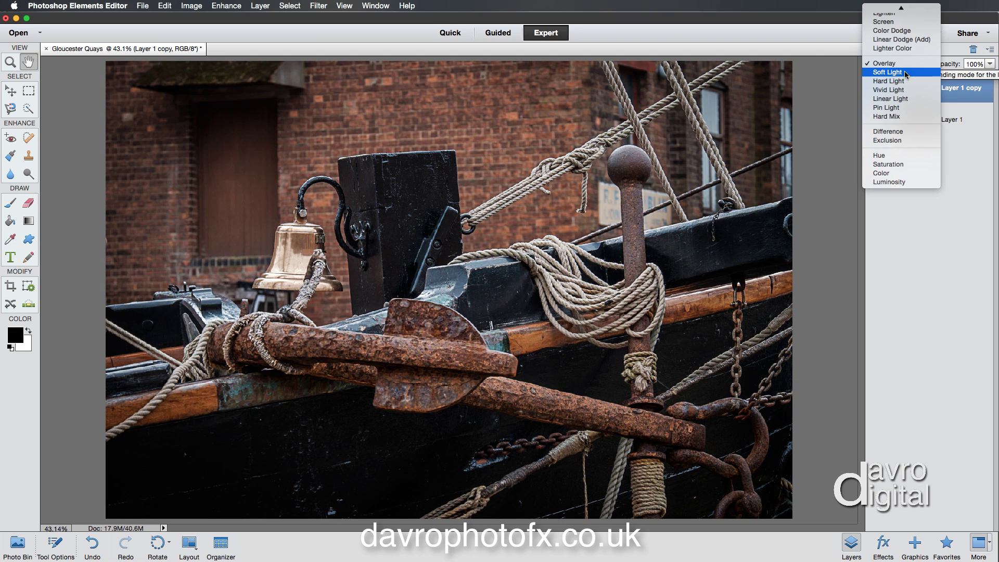
pyautogui.click(906, 73)
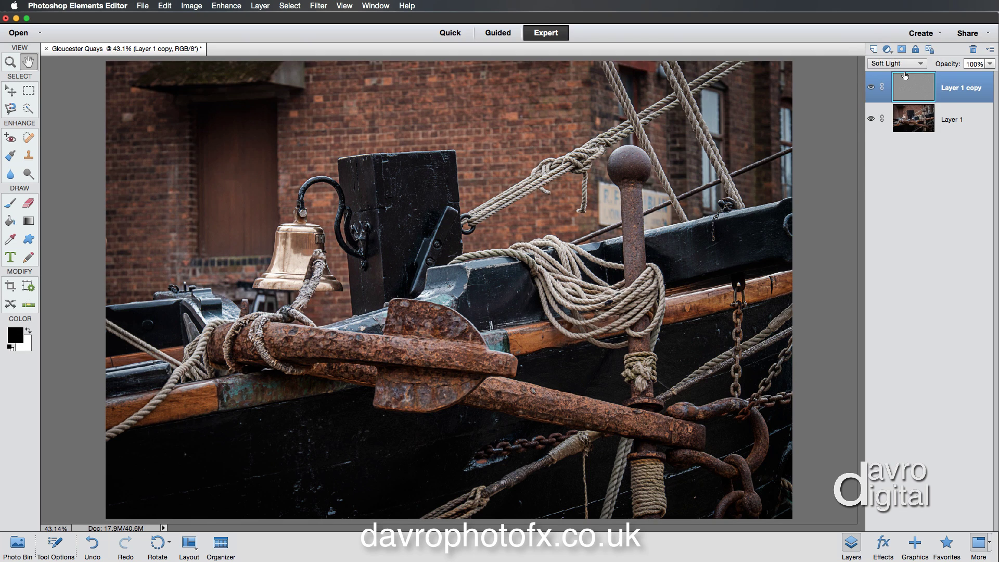
pyautogui.click(903, 64)
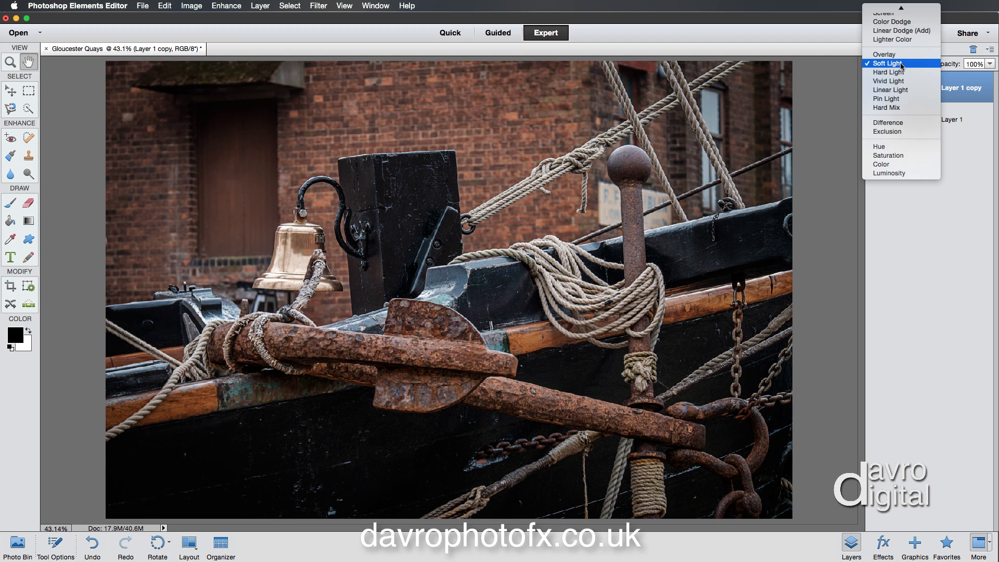
pyautogui.click(901, 64)
pyautogui.click(902, 63)
pyautogui.click(899, 55)
pyautogui.click(898, 63)
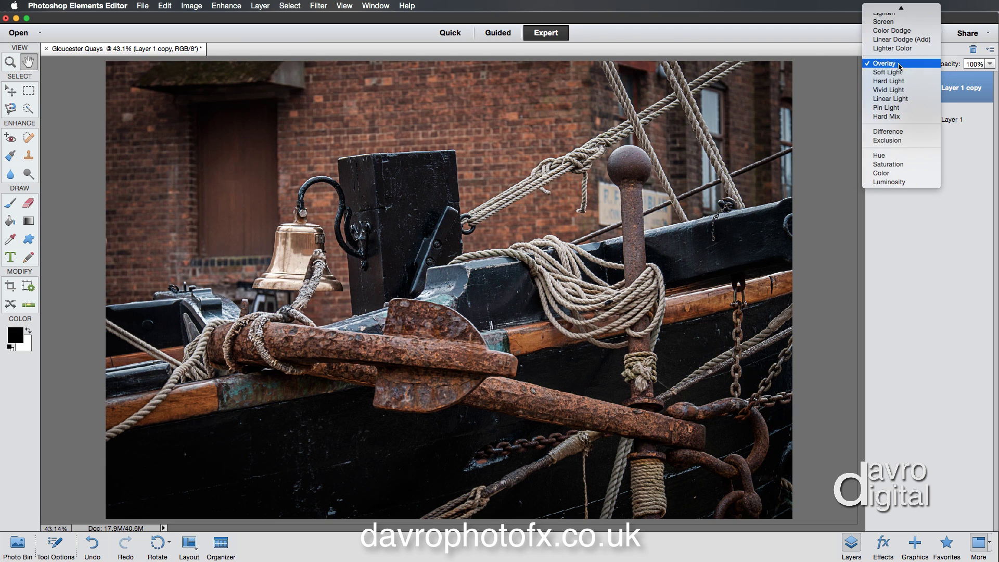
pyautogui.click(895, 81)
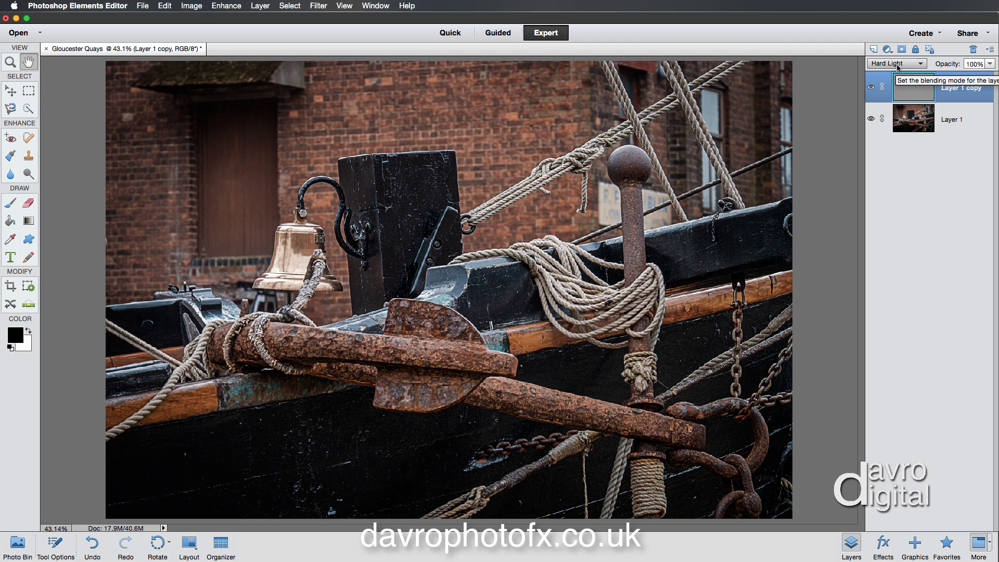
pyautogui.click(904, 67)
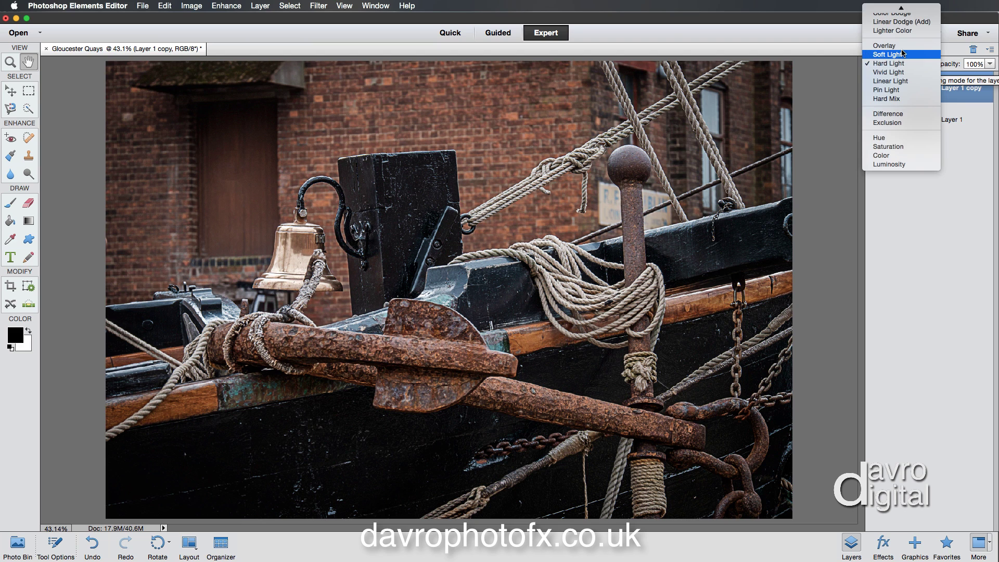
pyautogui.click(901, 46)
# - Lower the opacity of Layer 1 copy to 82% and compare the photo with and without that layer
pyautogui.moveTo(957, 67); pyautogui.dragTo(948, 65)
pyautogui.click(872, 87)
pyautogui.click(872, 88)
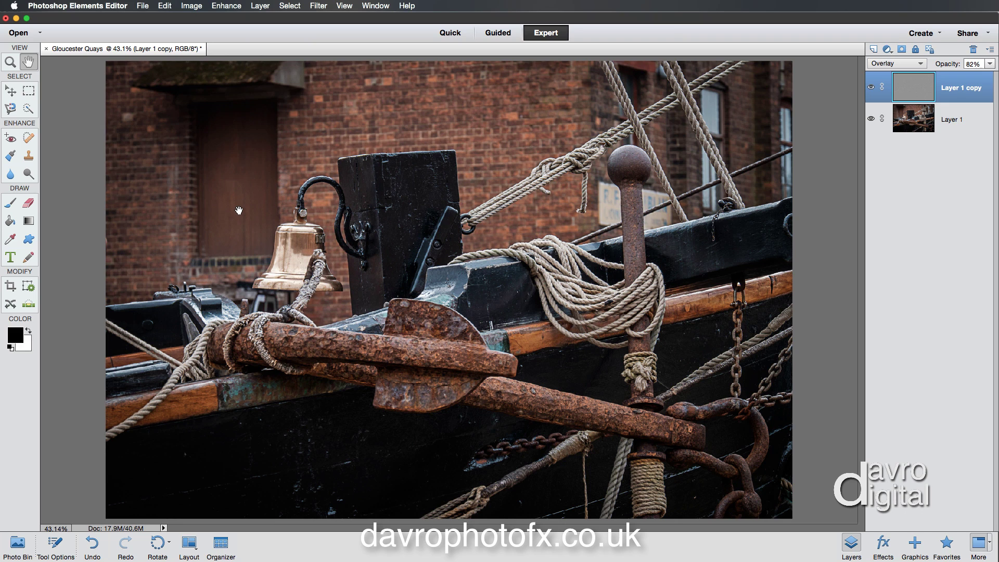
# - Add a layer mask to Layer 1 copy, invert it to black, and compare the photo with the mask disabled and enabled
pyautogui.click(903, 50)
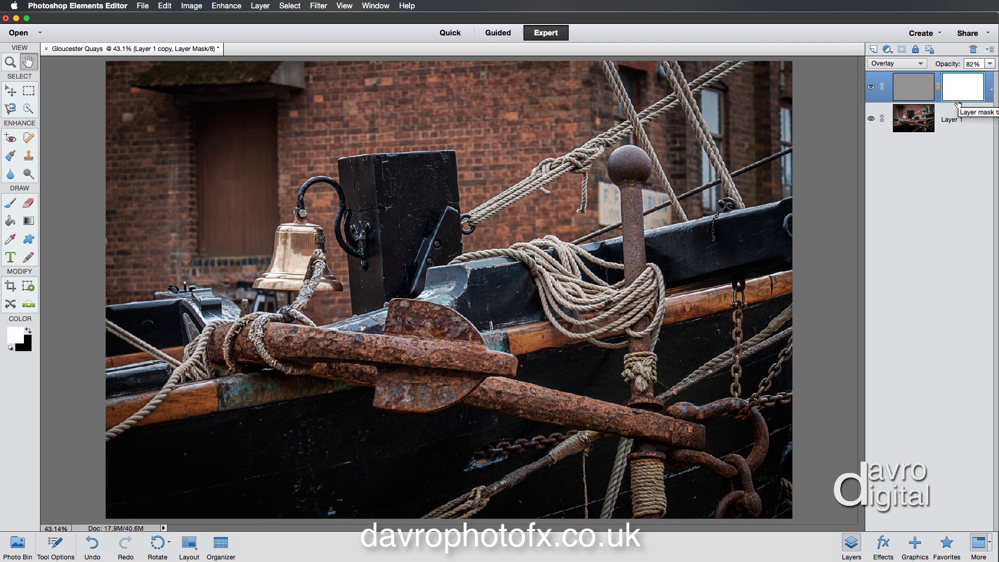
pyautogui.press('super+i')
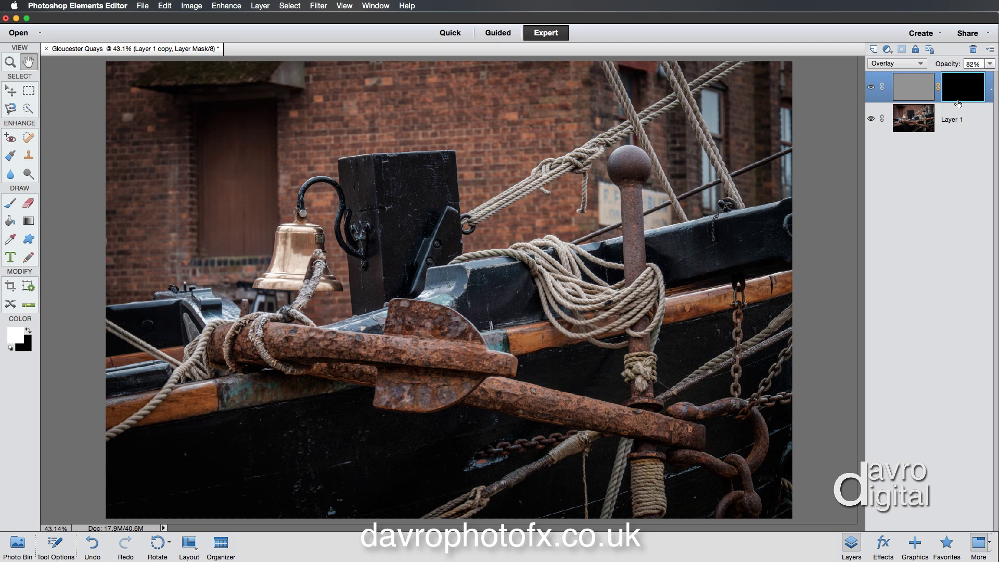
pyautogui.keyDown('shift'); pyautogui.click(961, 93); pyautogui.keyUp('shift')
pyautogui.keyDown('shift'); pyautogui.click(962, 92); pyautogui.keyUp('shift')
# - Set up a radial Foreground to Transparent gradient in Normal mode at 100% opacity, with white as the foreground colour
pyautogui.click(28, 221)
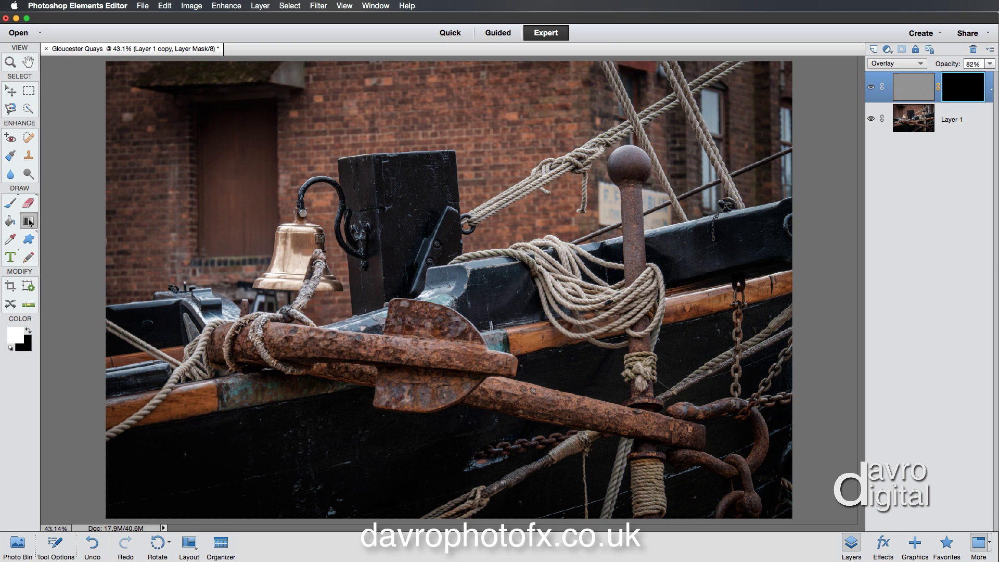
pyautogui.click(55, 544)
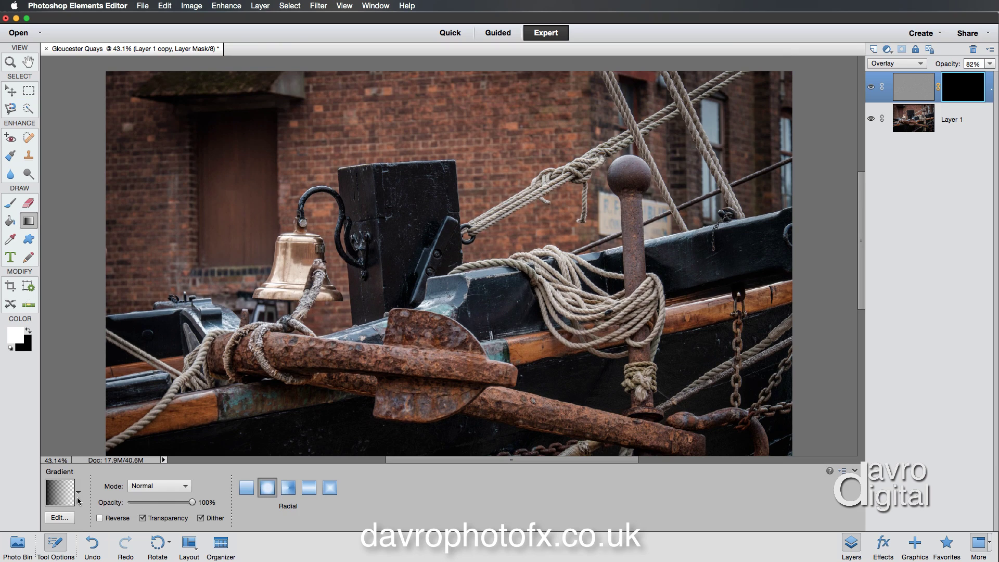
pyautogui.click(58, 497)
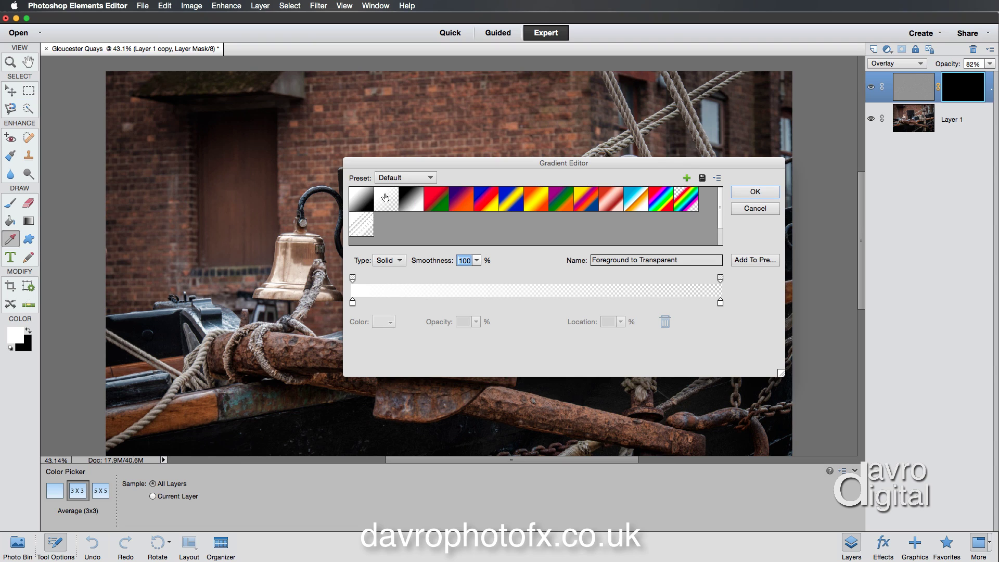
pyautogui.click(754, 192)
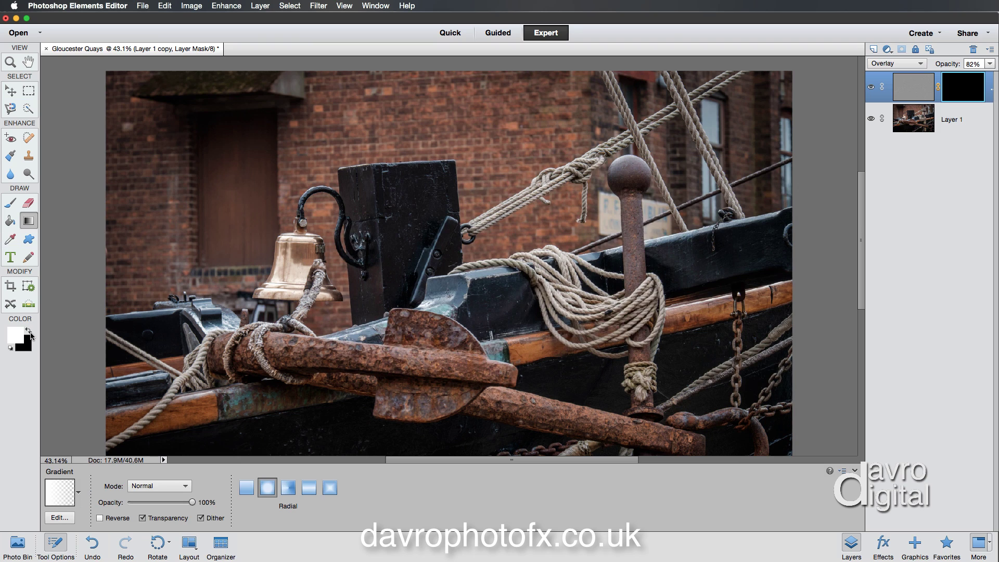
pyautogui.press('x')
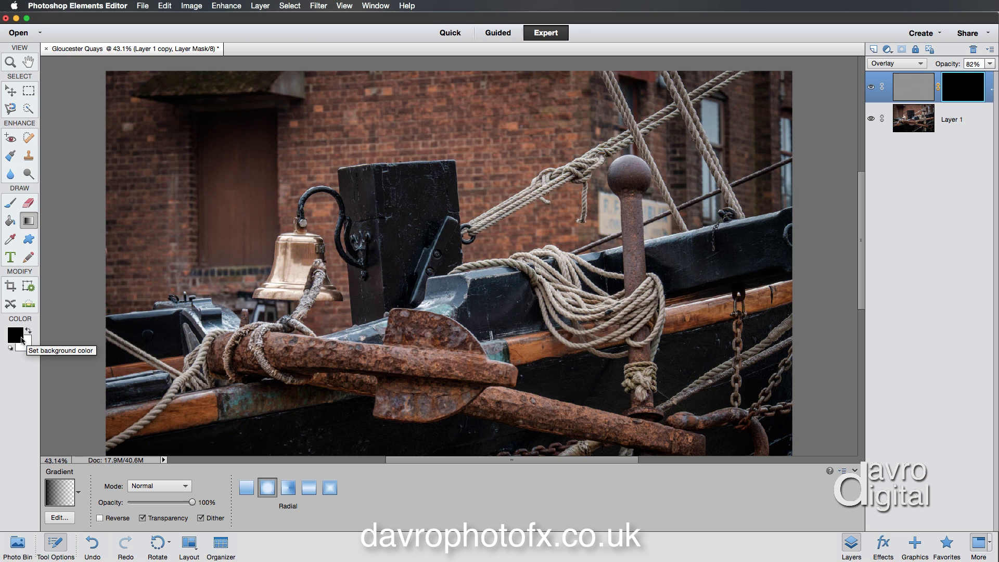
pyautogui.press('x')
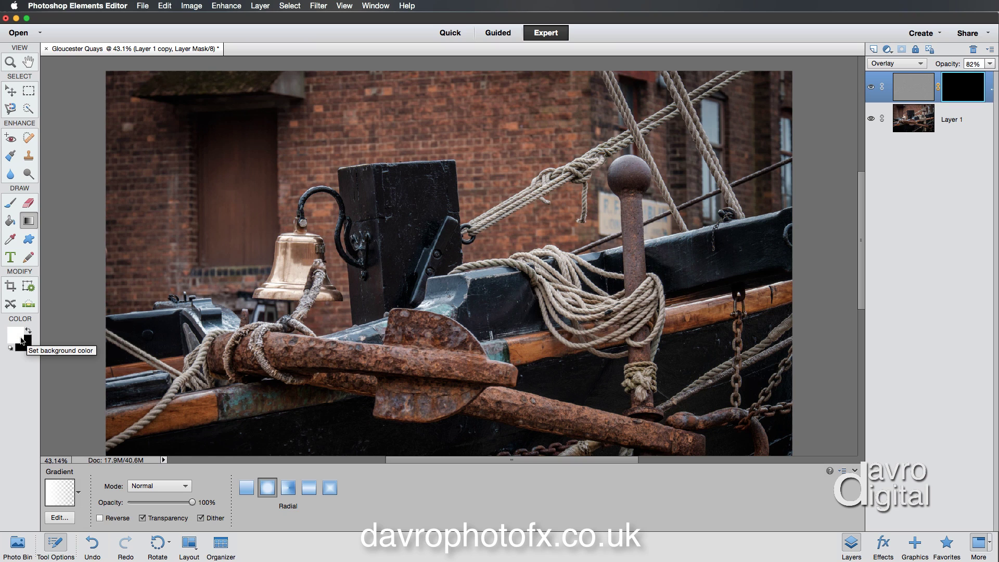
pyautogui.click(56, 545)
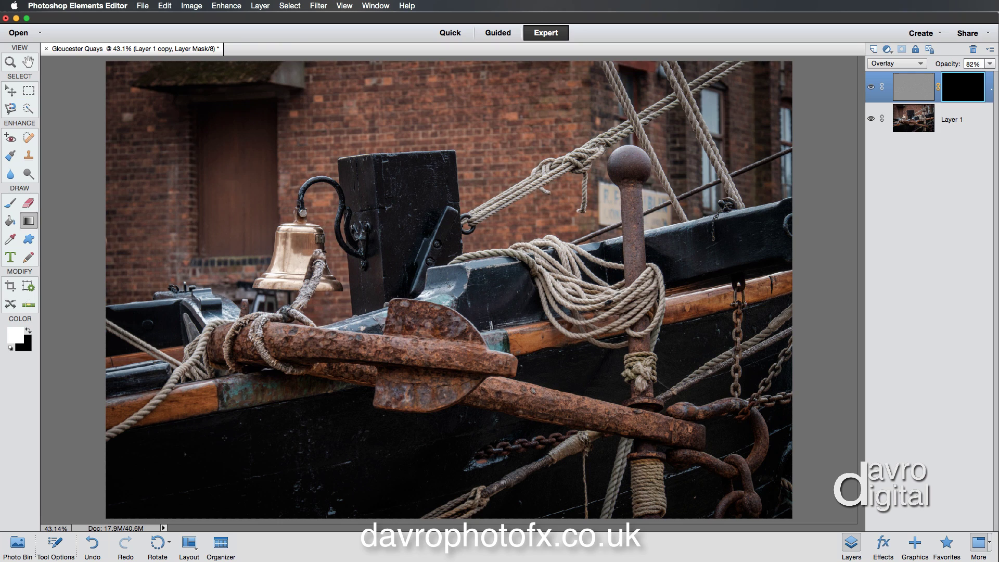
# - Draw overlapping white radial gradients on the layer mask across the lower part of the photo to reveal the sharpening there
pyautogui.moveTo(199, 406); pyautogui.dragTo(295, 393)
pyautogui.moveTo(151, 404); pyautogui.dragTo(44, 288)
pyautogui.moveTo(292, 458); pyautogui.dragTo(364, 455)
pyautogui.moveTo(234, 499); pyautogui.dragTo(375, 482)
pyautogui.moveTo(379, 519); pyautogui.dragTo(580, 459)
pyautogui.moveTo(483, 488); pyautogui.dragTo(645, 418)
pyautogui.moveTo(547, 473); pyautogui.dragTo(623, 448)
pyautogui.moveTo(666, 502); pyautogui.dragTo(783, 453)
pyautogui.moveTo(690, 485); pyautogui.dragTo(781, 422)
pyautogui.moveTo(669, 421); pyautogui.dragTo(780, 363)
pyautogui.moveTo(768, 362); pyautogui.dragTo(782, 355)
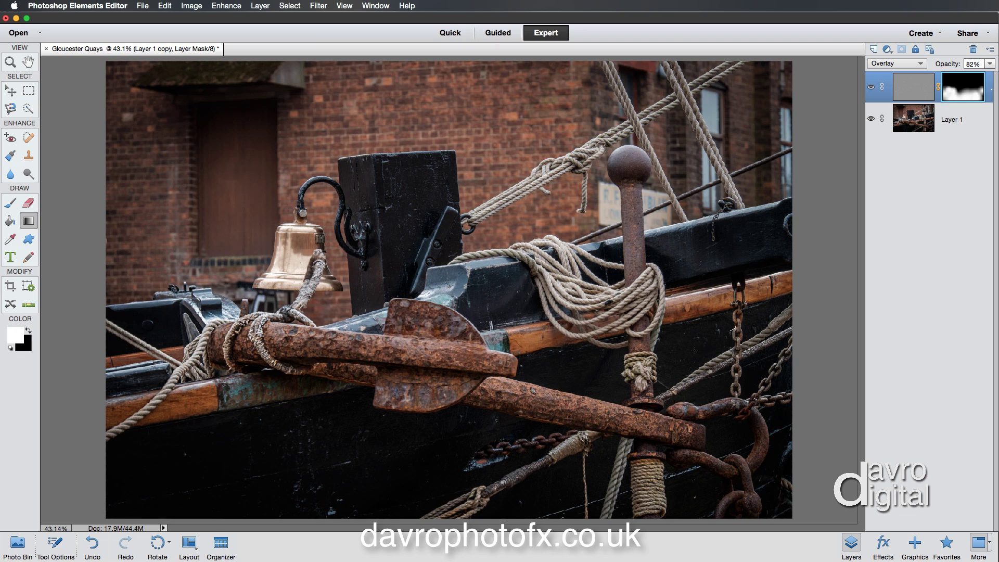
# - Add more white radial gradients on the mask over the boat's hull, coiled rope, anchor, chains and black wooden post
pyautogui.moveTo(761, 221); pyautogui.dragTo(694, 232)
pyautogui.moveTo(587, 304); pyautogui.dragTo(616, 362)
pyautogui.moveTo(489, 389); pyautogui.dragTo(672, 432)
pyautogui.moveTo(764, 407); pyautogui.dragTo(793, 423)
pyautogui.moveTo(737, 494); pyautogui.dragTo(801, 479)
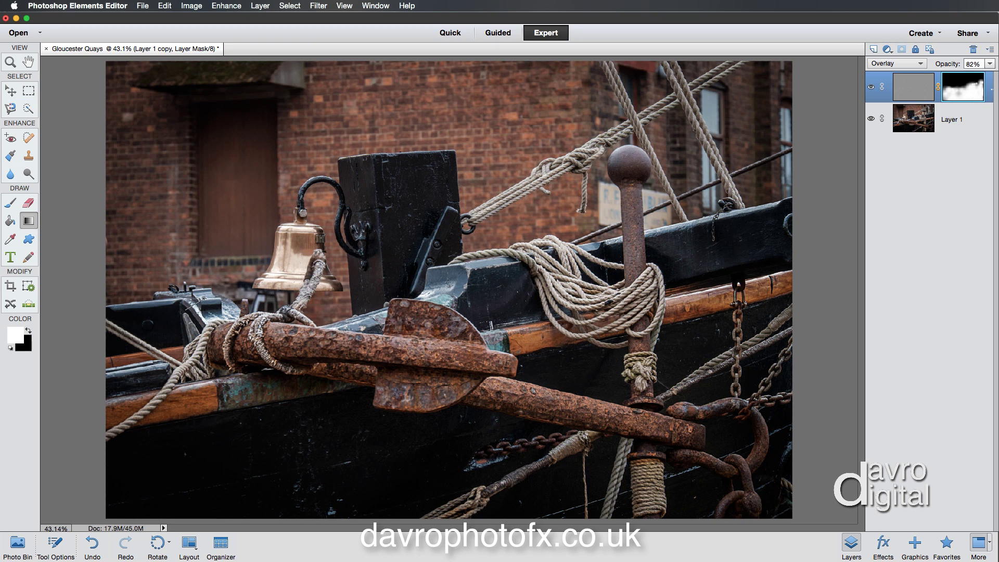
pyautogui.moveTo(411, 198); pyautogui.dragTo(396, 199)
pyautogui.moveTo(401, 278); pyautogui.dragTo(445, 276)
pyautogui.moveTo(374, 295); pyautogui.dragTo(404, 282)
# - Choose a soft round 65-pixel brush from the Default Brushes and paint white on the mask around the bell and its rope
pyautogui.click(10, 203)
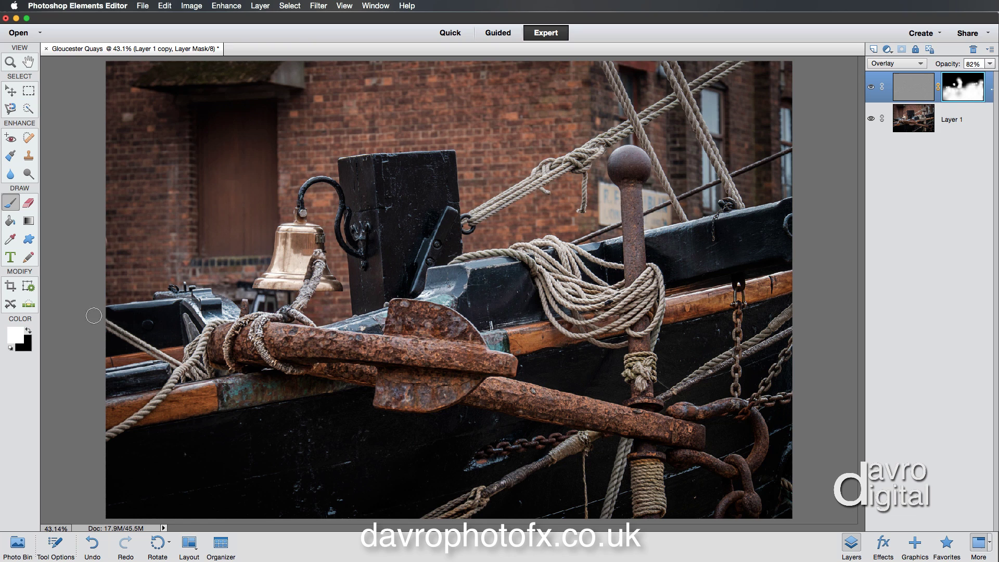
pyautogui.click(56, 545)
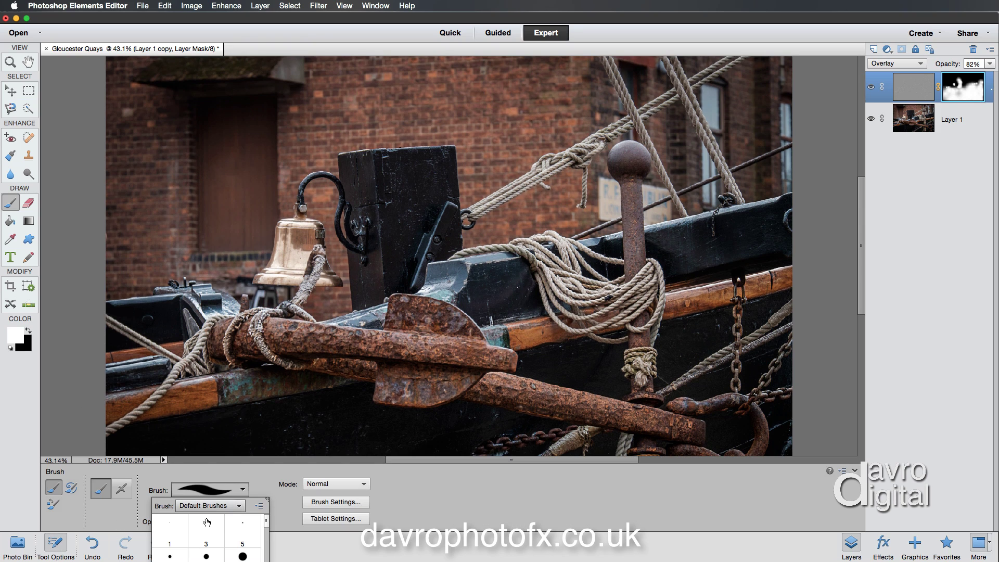
pyautogui.scroll(-1, 218, 529)
pyautogui.scroll(-2, 218, 530)
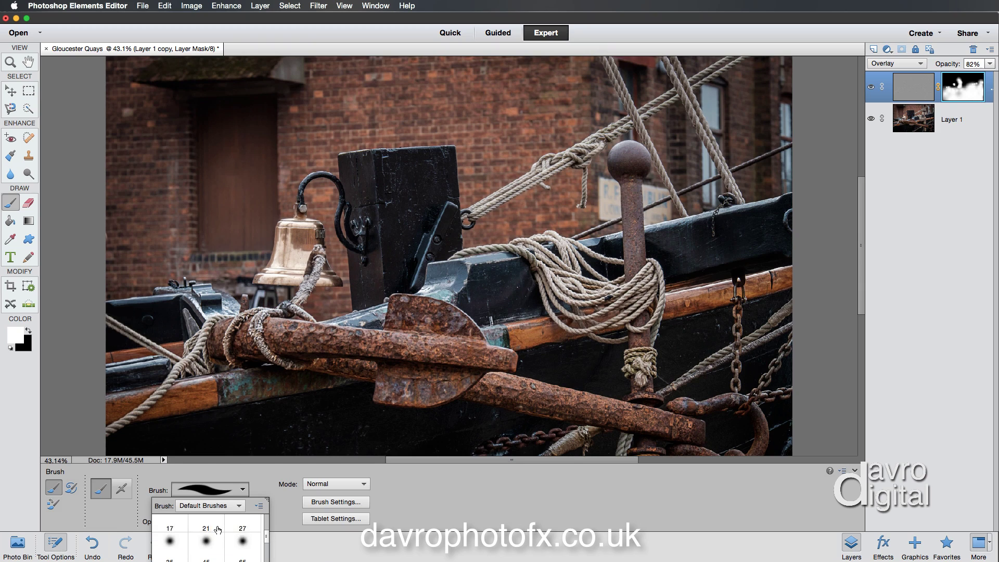
pyautogui.click(206, 524)
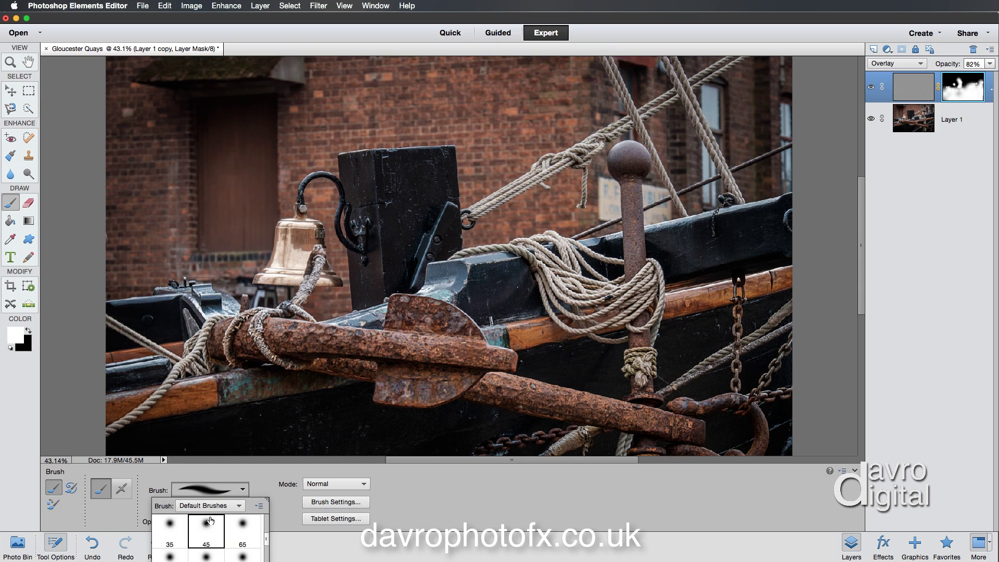
pyautogui.click(242, 528)
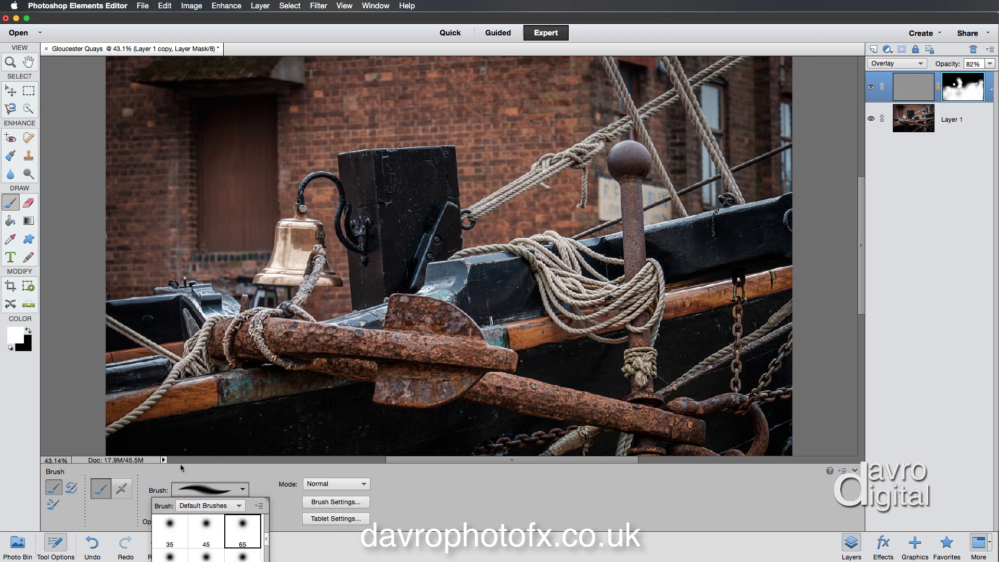
pyautogui.click(56, 543)
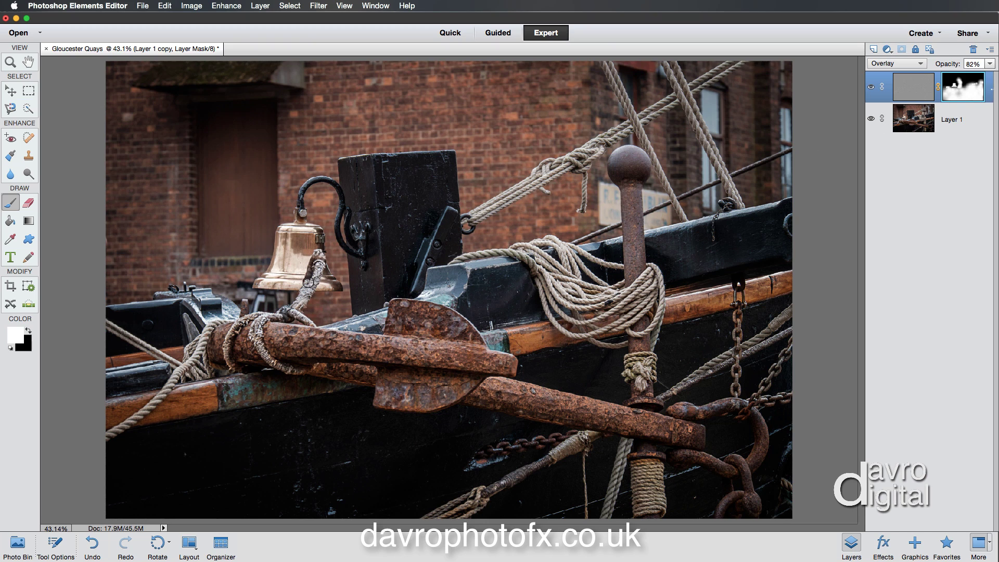
pyautogui.moveTo(307, 290)
pyautogui.mouseDown()
pyautogui.moveTo(272, 317)
pyautogui.moveTo(243, 313)
pyautogui.moveTo(251, 304)
pyautogui.mouseUp()
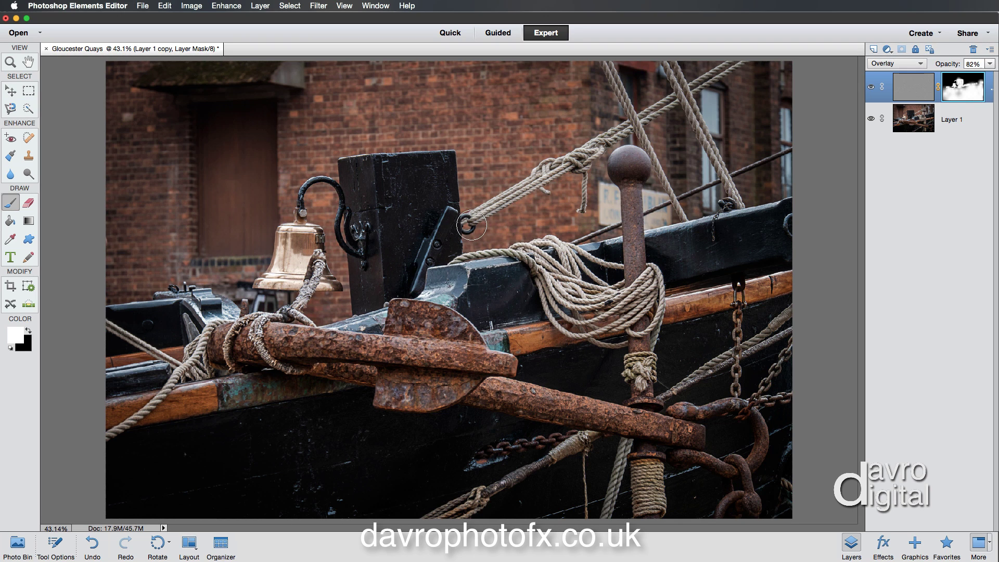
# - Reduce the brush size and paint straight white lines on the mask along the rigging ropes in front of the brick building
pyautogui.press('[')
pyautogui.press('[')
pyautogui.press('[')
pyautogui.press('[')
pyautogui.click(468, 220)
pyautogui.click(739, 61)
pyautogui.keyDown('shift'); pyautogui.click(457, 218); pyautogui.keyUp('shift')
pyautogui.click(740, 208)
pyautogui.click(683, 218)
pyautogui.click(791, 148)
pyautogui.click(791, 149)
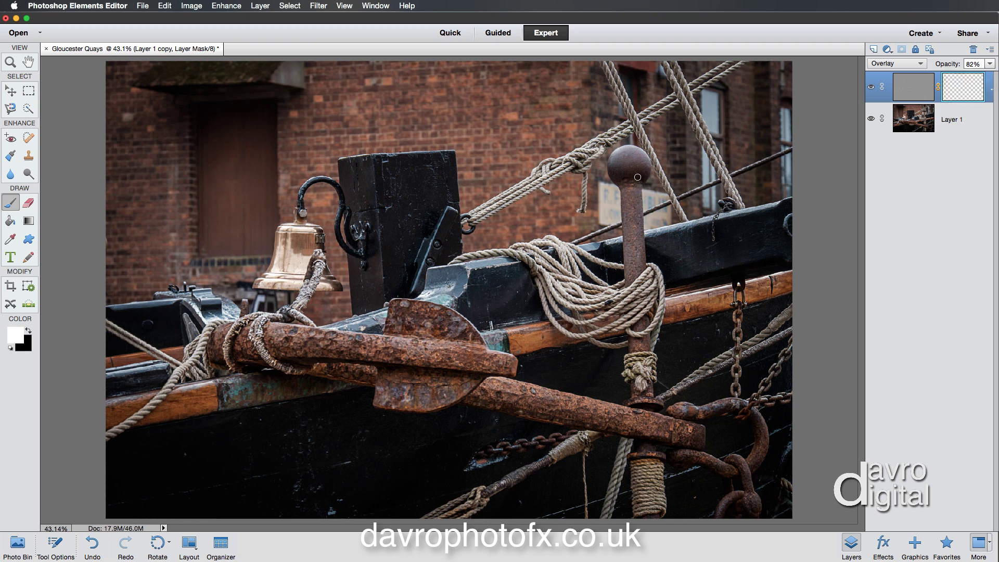
# - Enlarge the brush, display the layer mask alone, and fill the gaps on the post's ball, the bell and the rope's lower end with white
pyautogui.press(']')
pyautogui.press(']')
pyautogui.press(']')
pyautogui.press(']')
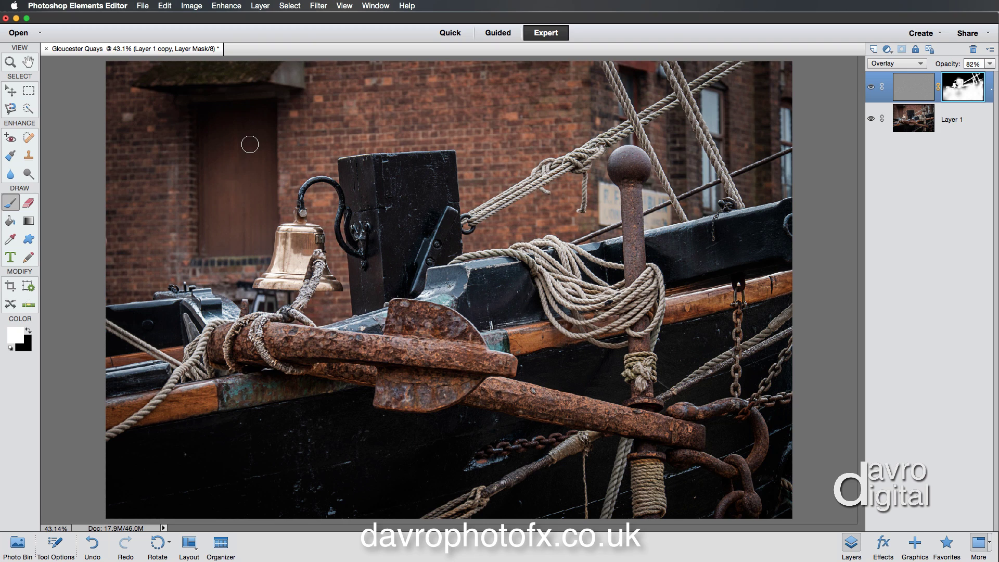
pyautogui.keyDown('alt'); pyautogui.click(969, 95); pyautogui.keyUp('alt')
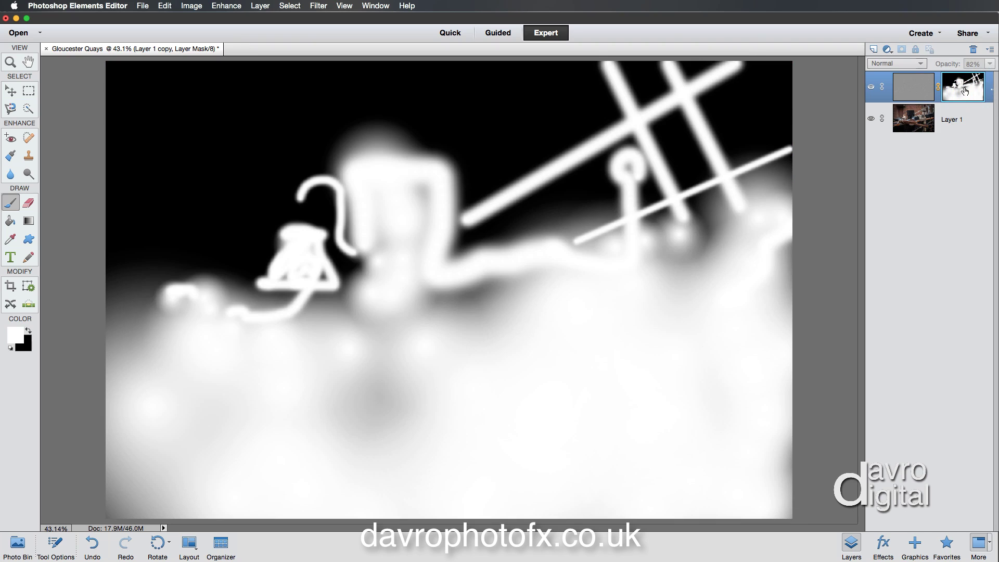
pyautogui.click(627, 166)
pyautogui.moveTo(297, 279)
pyautogui.mouseDown()
pyautogui.moveTo(323, 280)
pyautogui.moveTo(282, 275)
pyautogui.moveTo(311, 249)
pyautogui.moveTo(286, 236)
pyautogui.mouseUp()
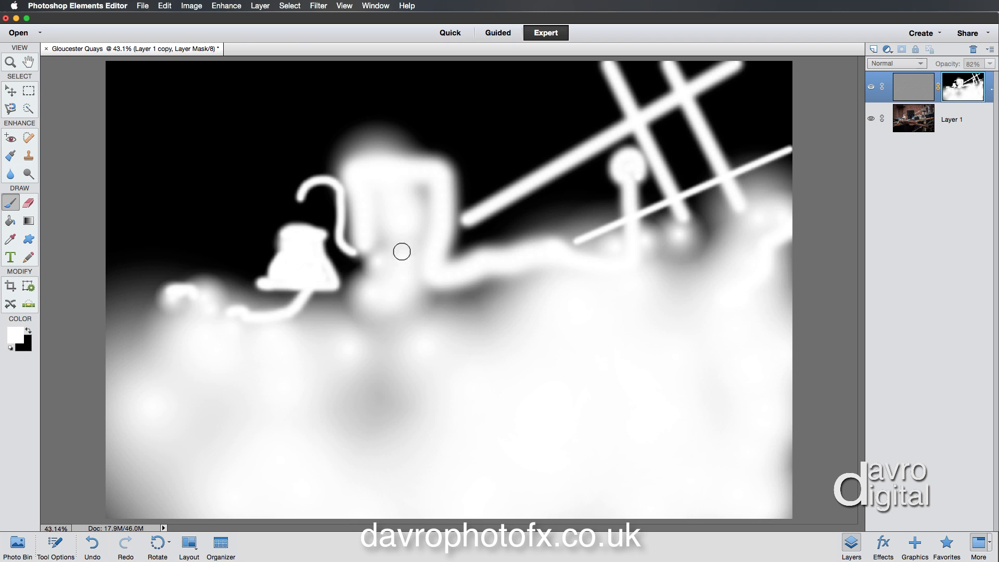
pyautogui.moveTo(463, 215); pyautogui.dragTo(457, 223)
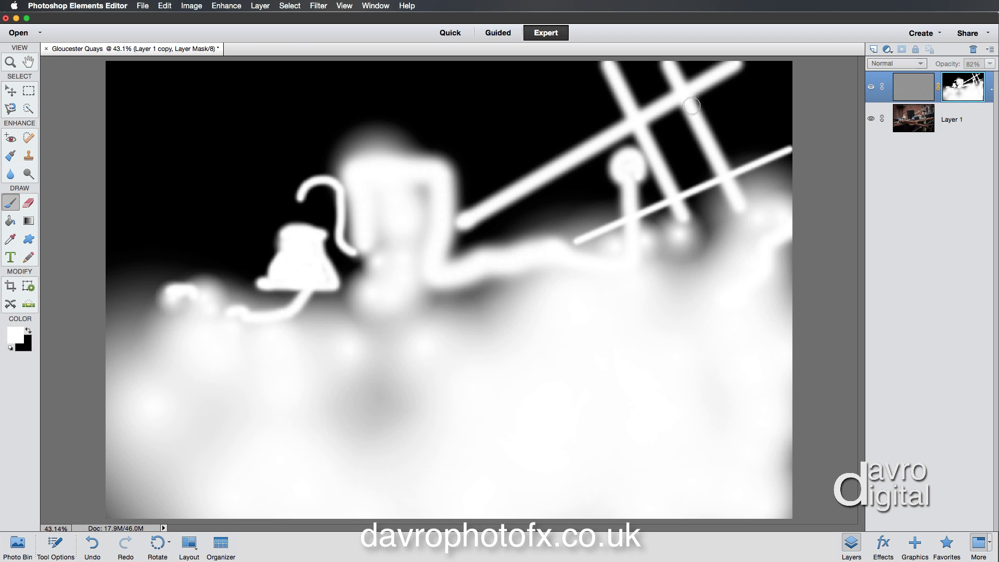
# - Return to the photo view and compare the image with and without the masked sharpening layer
pyautogui.click(871, 88)
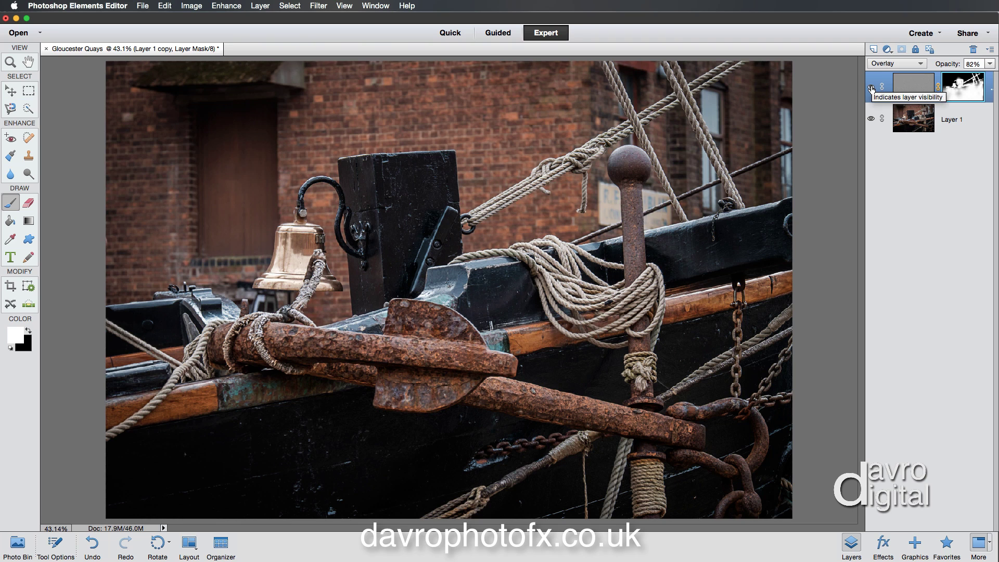
pyautogui.click(871, 88)
pyautogui.click(871, 88)
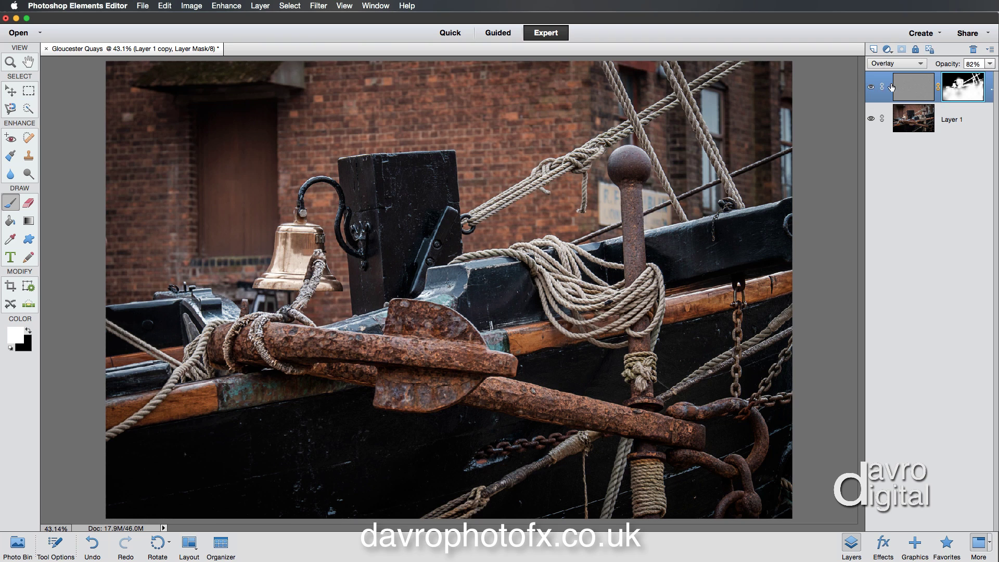
# - Set Layer 1 copy's blend mode to Hard Light and its opacity to 68%
pyautogui.click(893, 64)
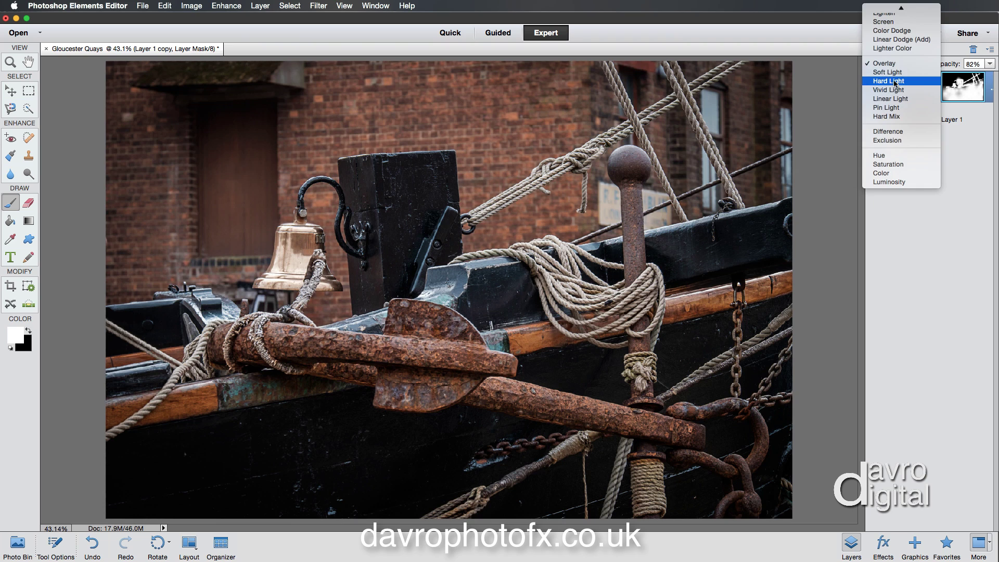
pyautogui.click(894, 81)
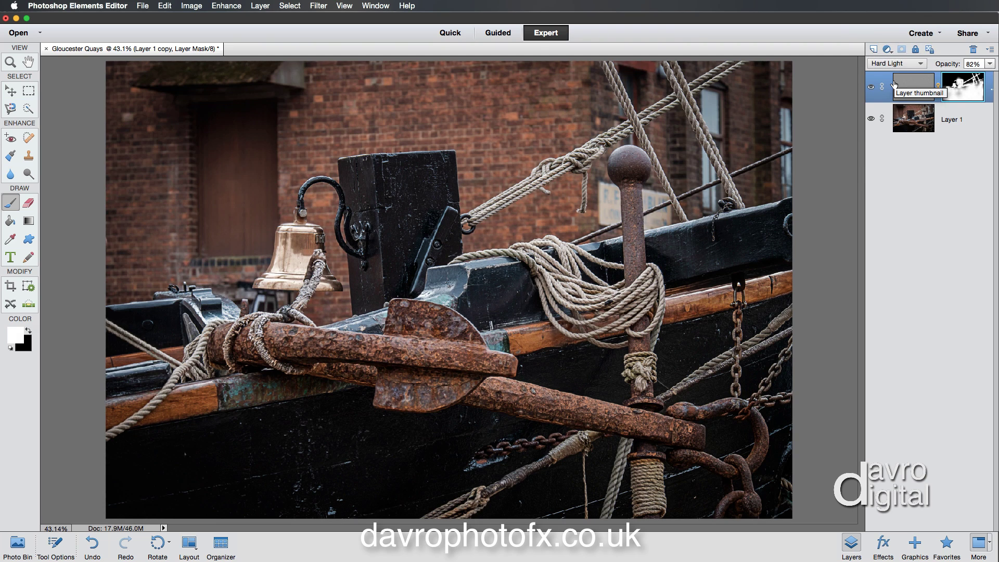
pyautogui.moveTo(947, 65); pyautogui.dragTo(941, 64)
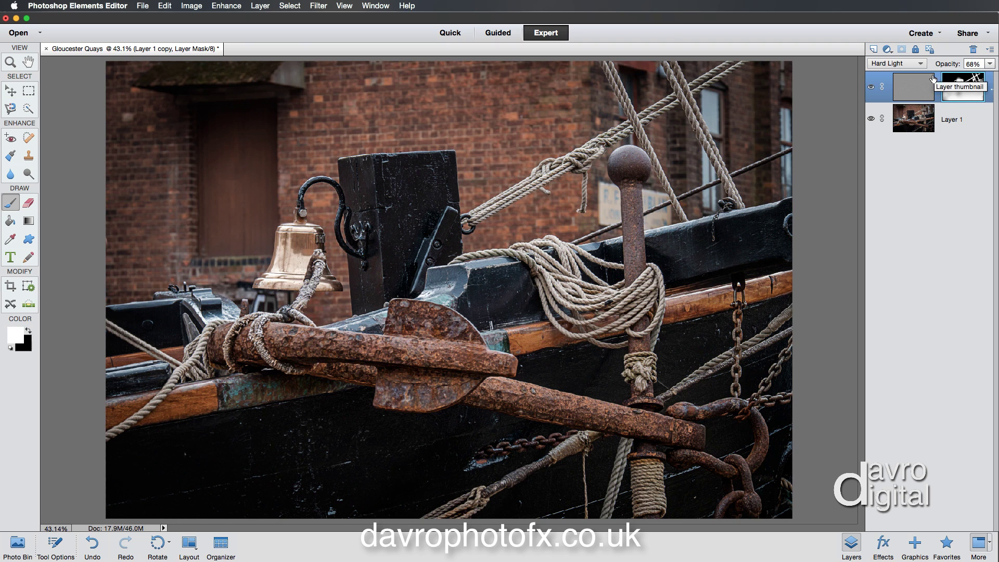
# - Merge the masked Layer 1 copy sharpening layer down into Layer 1
pyautogui.click(259, 6)
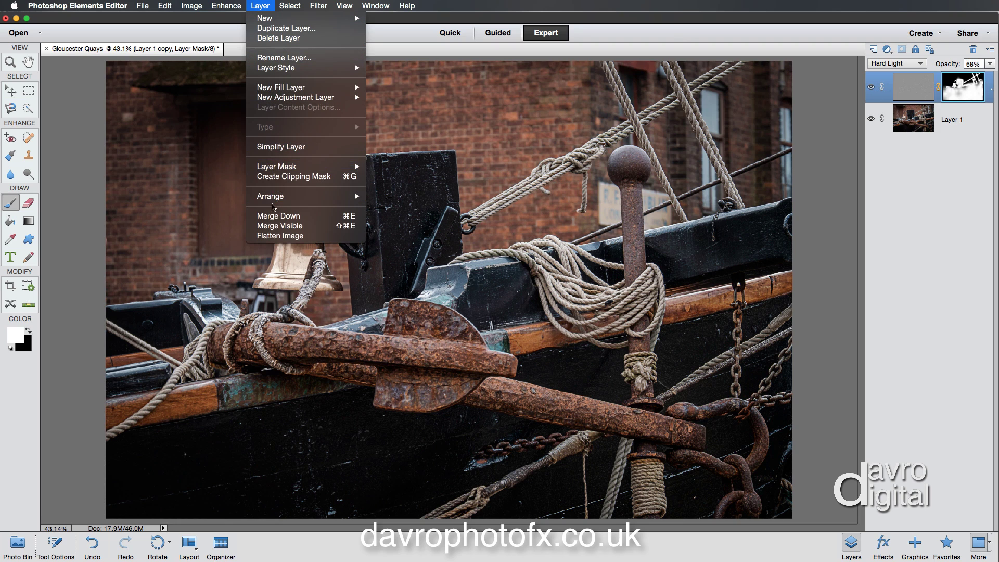
pyautogui.click(346, 218)
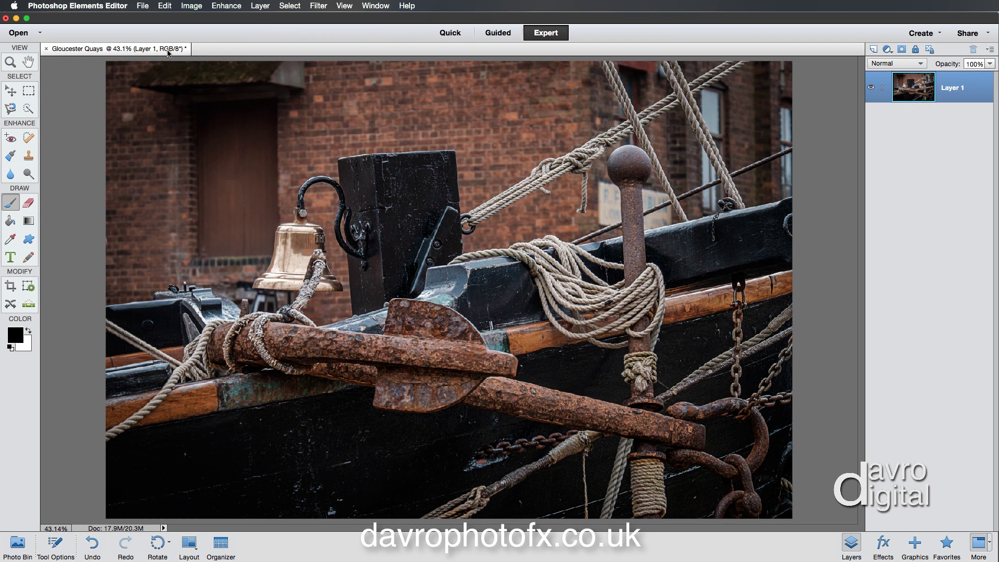
# - Save the image as a TIFF copy named Gloucester Quays in the Working folder, with layers excluded
pyautogui.click(143, 6)
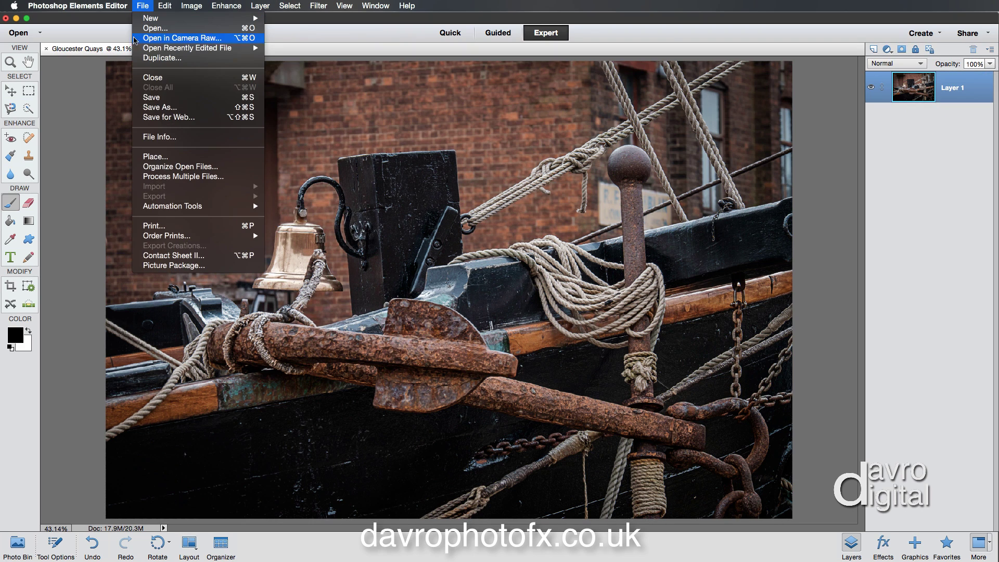
pyautogui.click(156, 107)
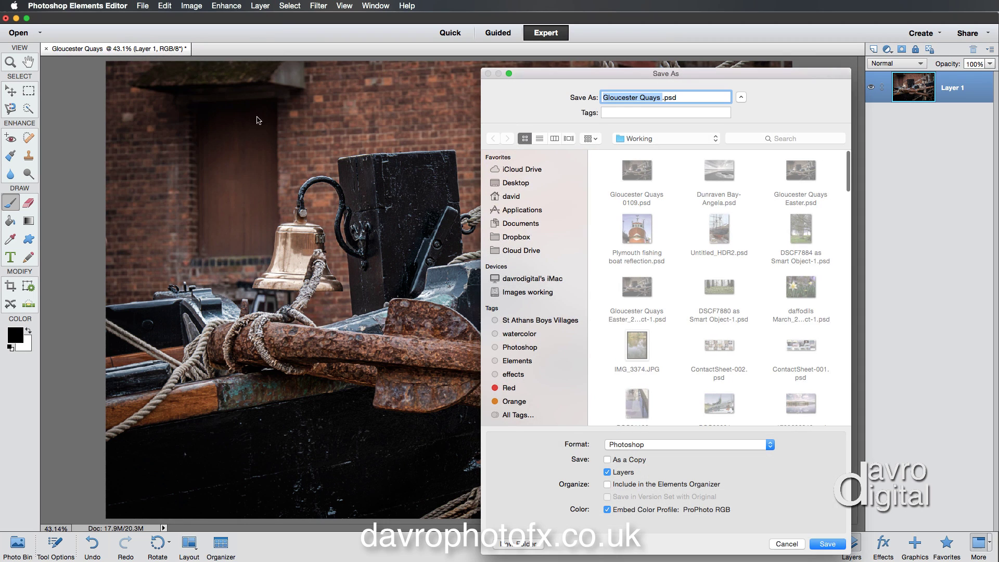
pyautogui.click(643, 445)
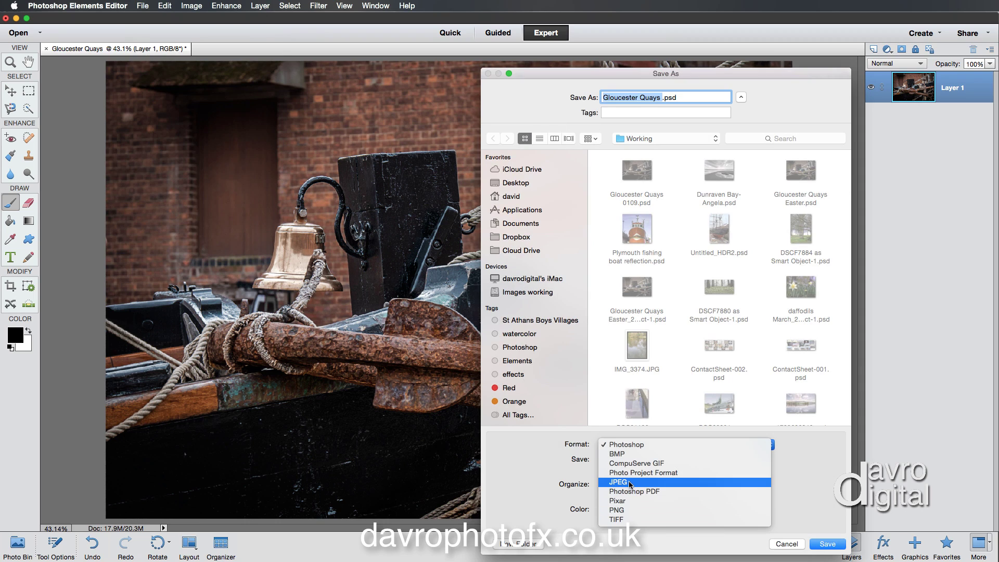
pyautogui.click(625, 520)
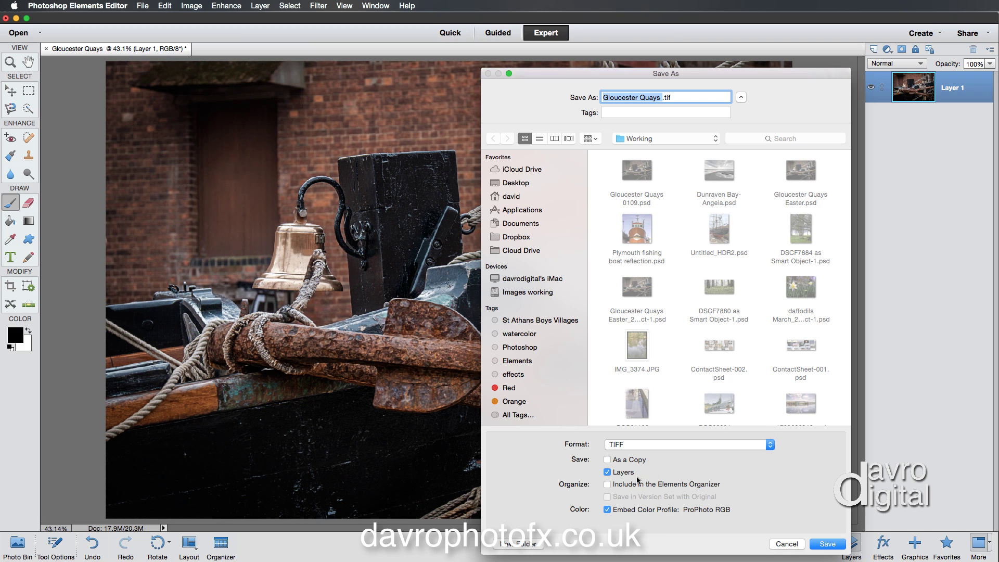
pyautogui.click(607, 473)
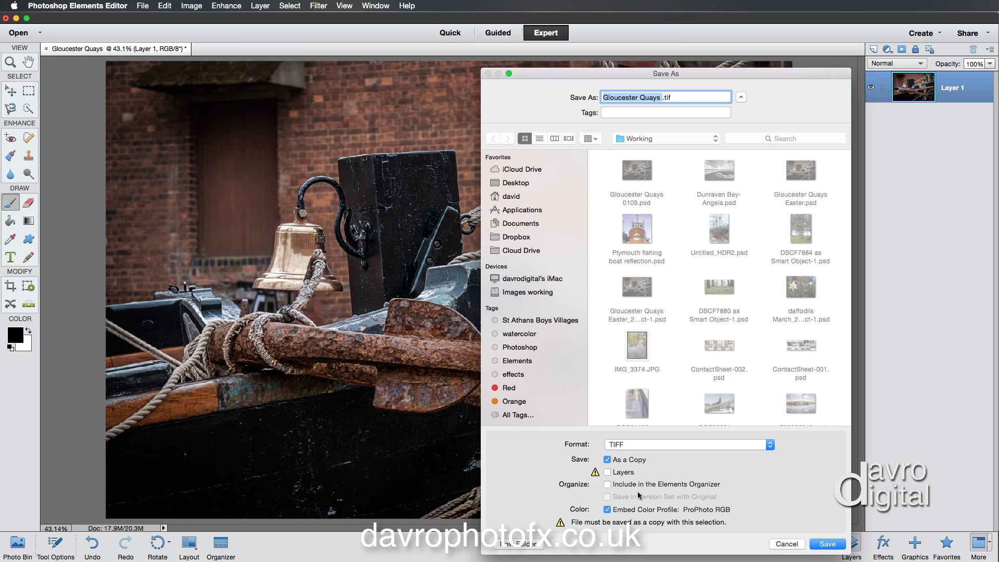
pyautogui.click(827, 544)
pyautogui.click(739, 258)
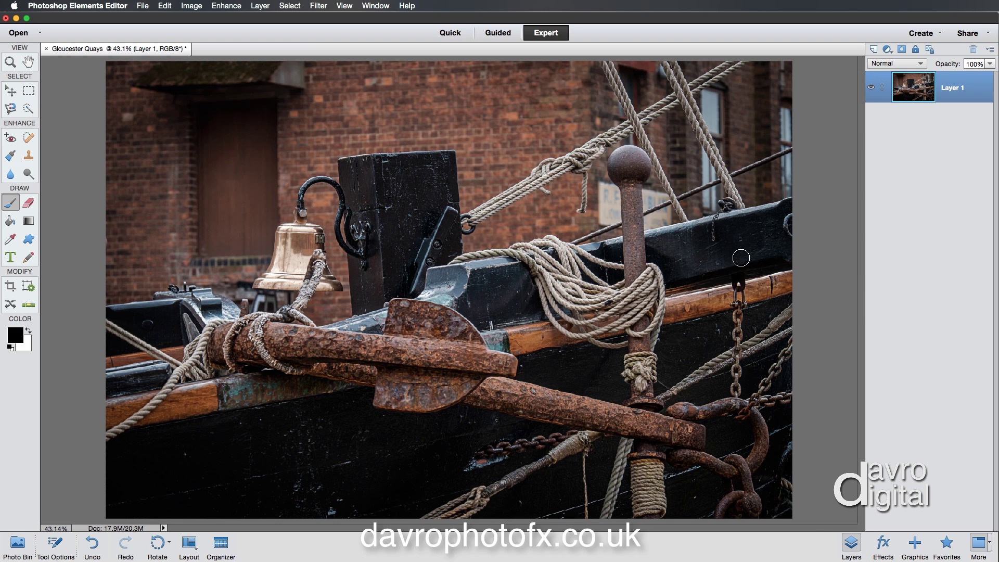